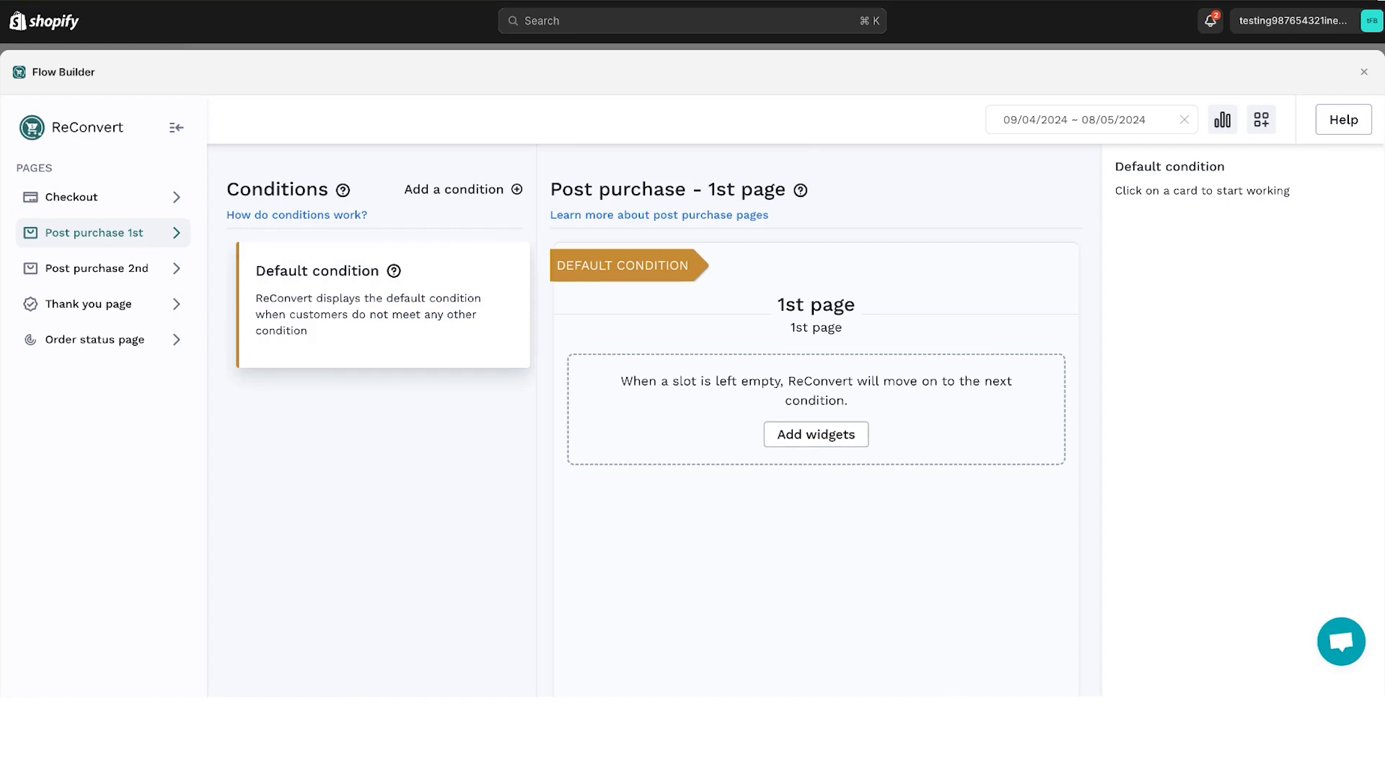
- Open the widget editor for the default 1st post-purchase page, try the Product widget's layouts and settle on two columns
left_click(808, 436)
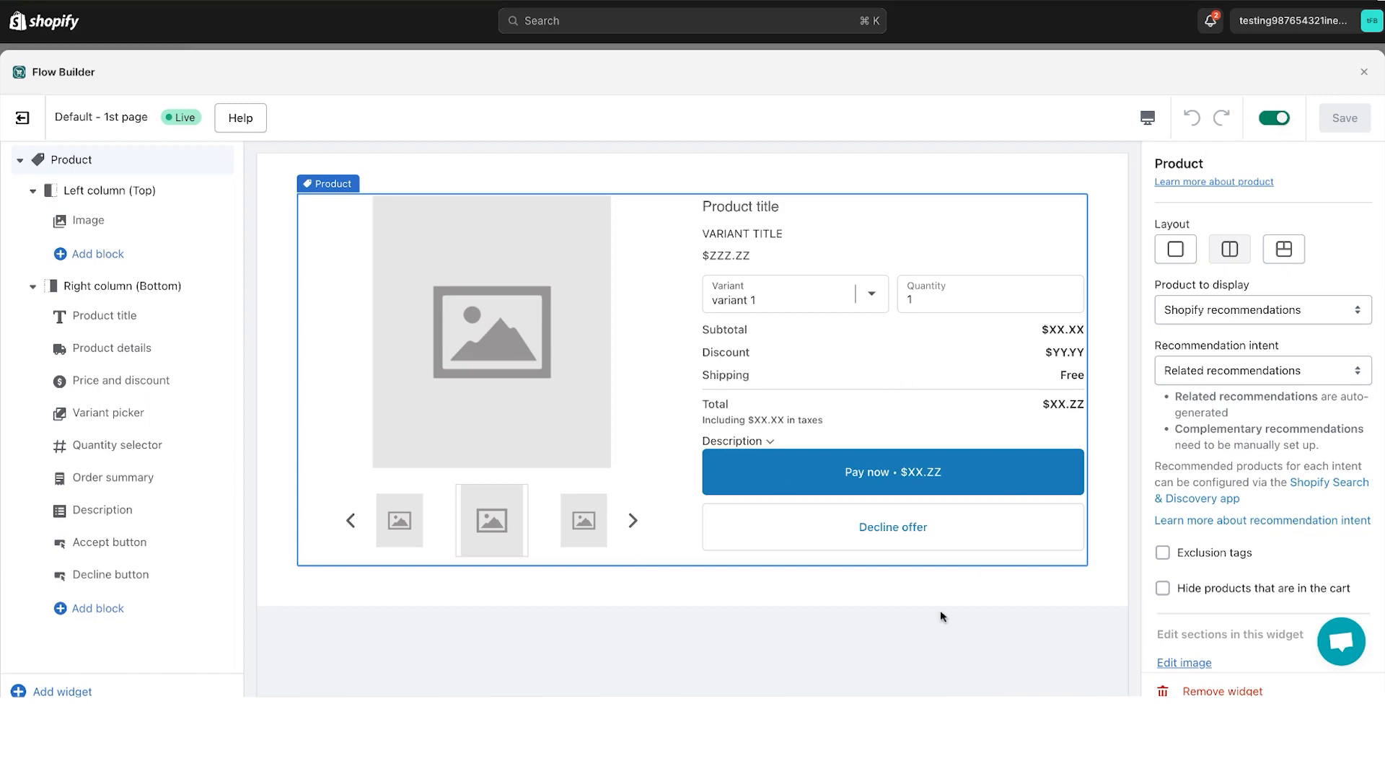
left_click(1284, 251)
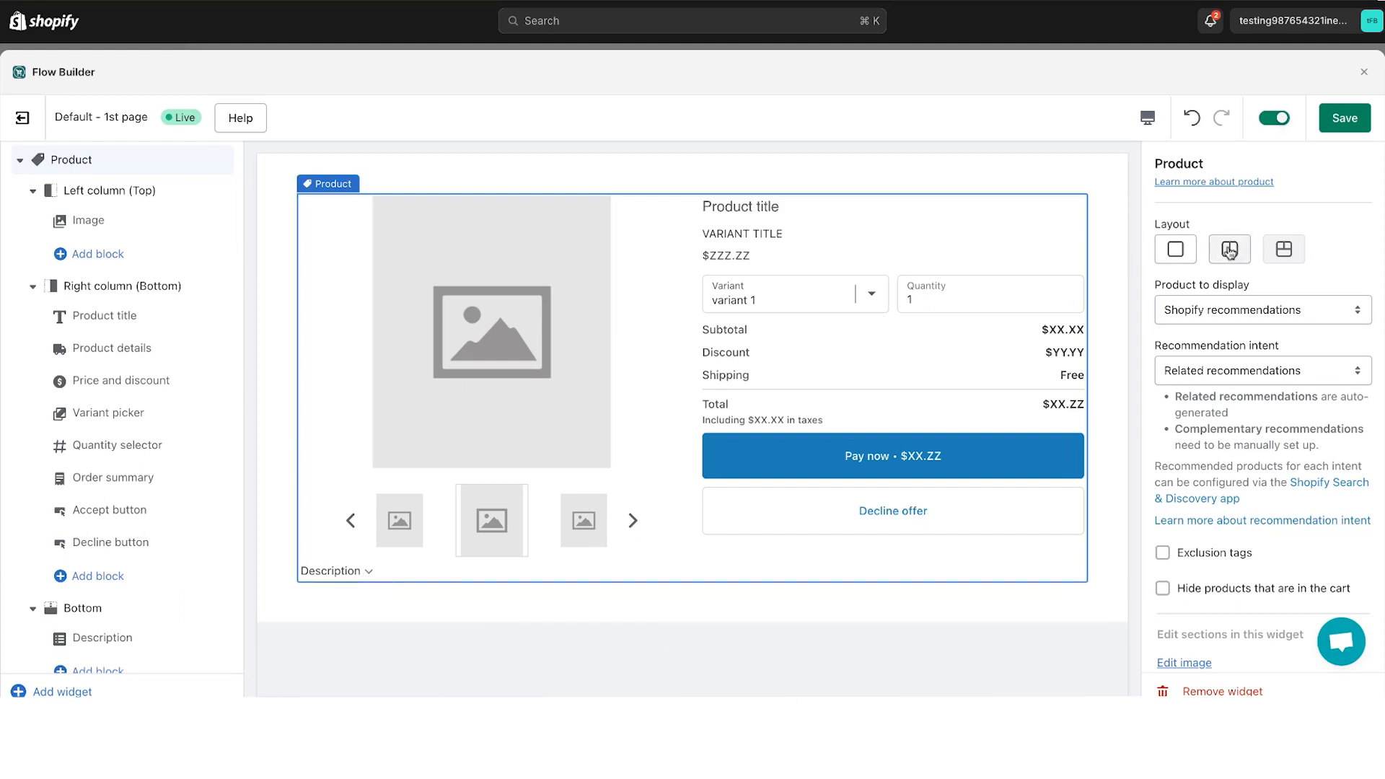
left_click(1175, 249)
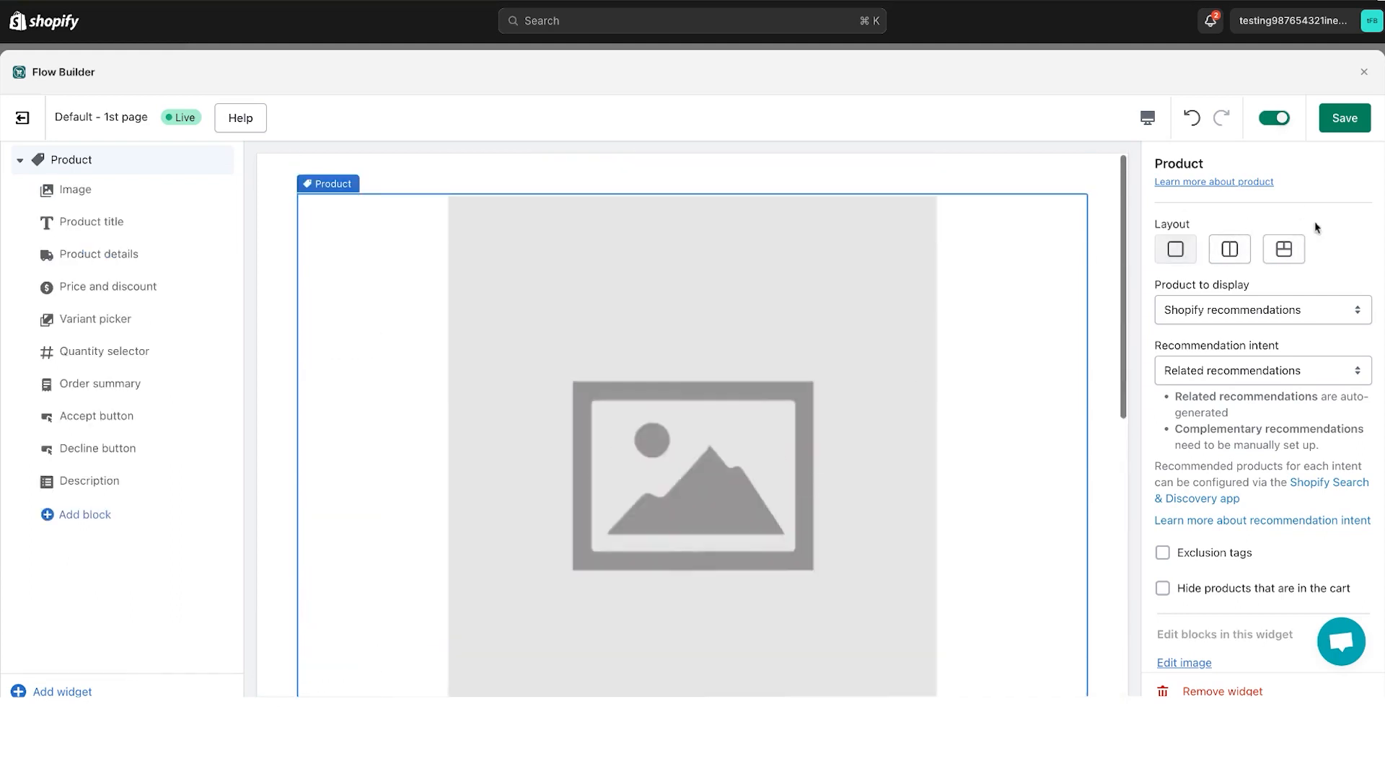
left_click(1241, 252)
left_click(1331, 128)
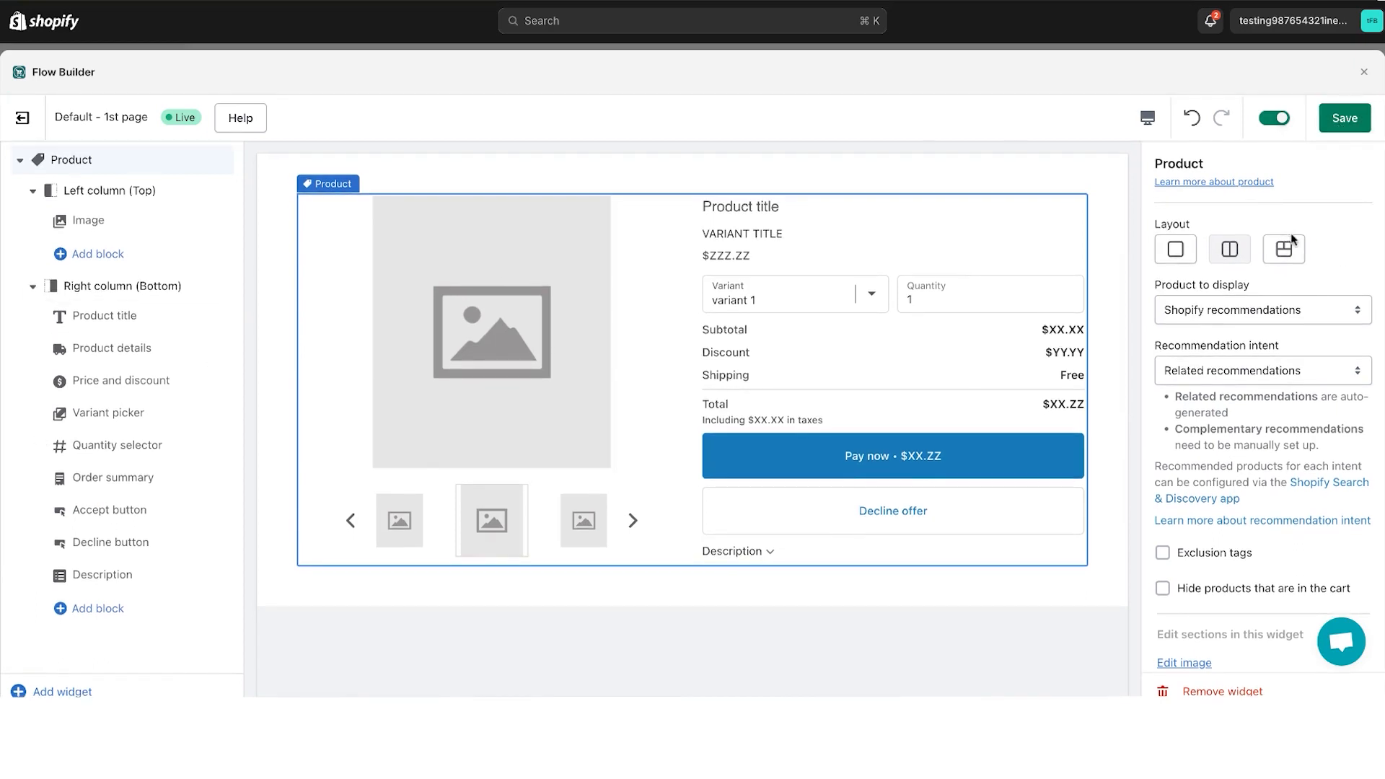
- Try the Product widget's two-columns-with-bottom layout, collapse its sections, try the single-column layout and return to two columns
left_click(1295, 257)
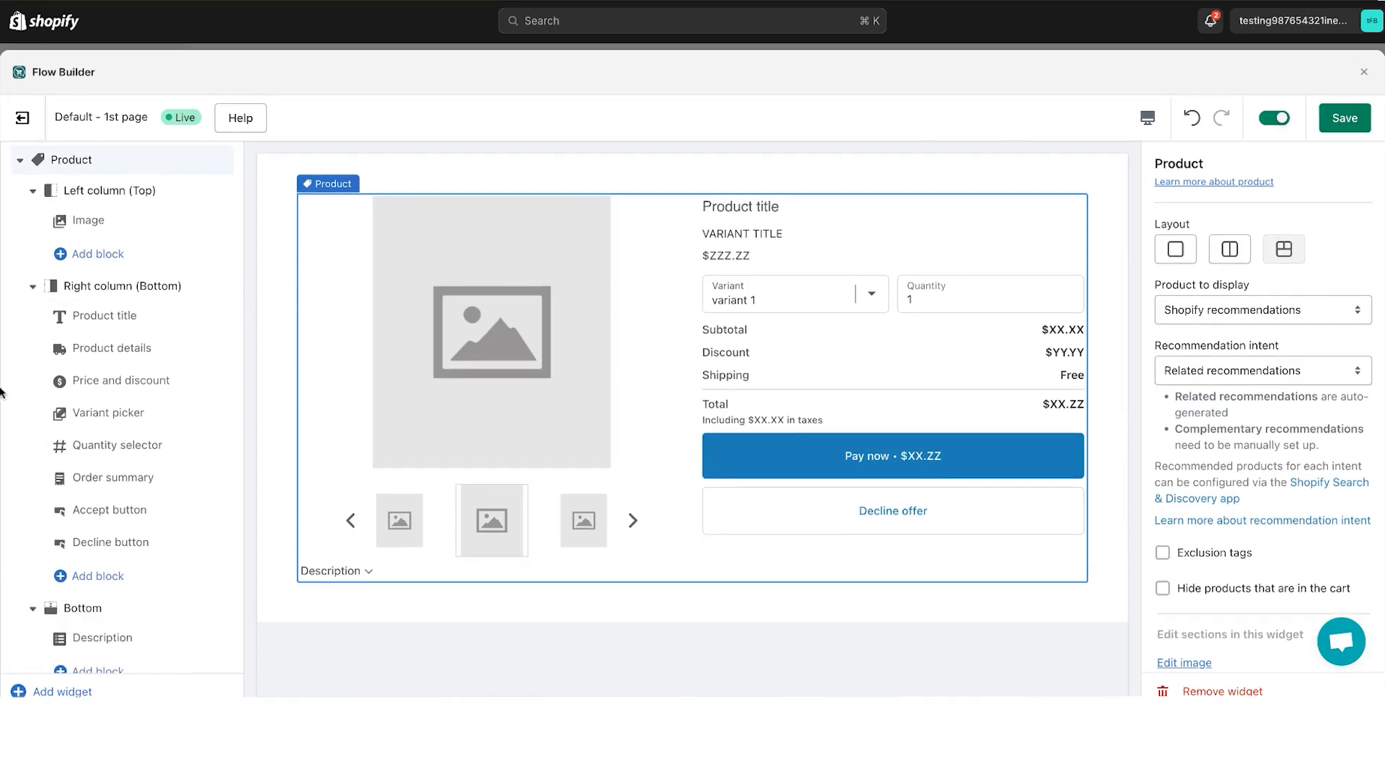
left_click(32, 190)
left_click(32, 221)
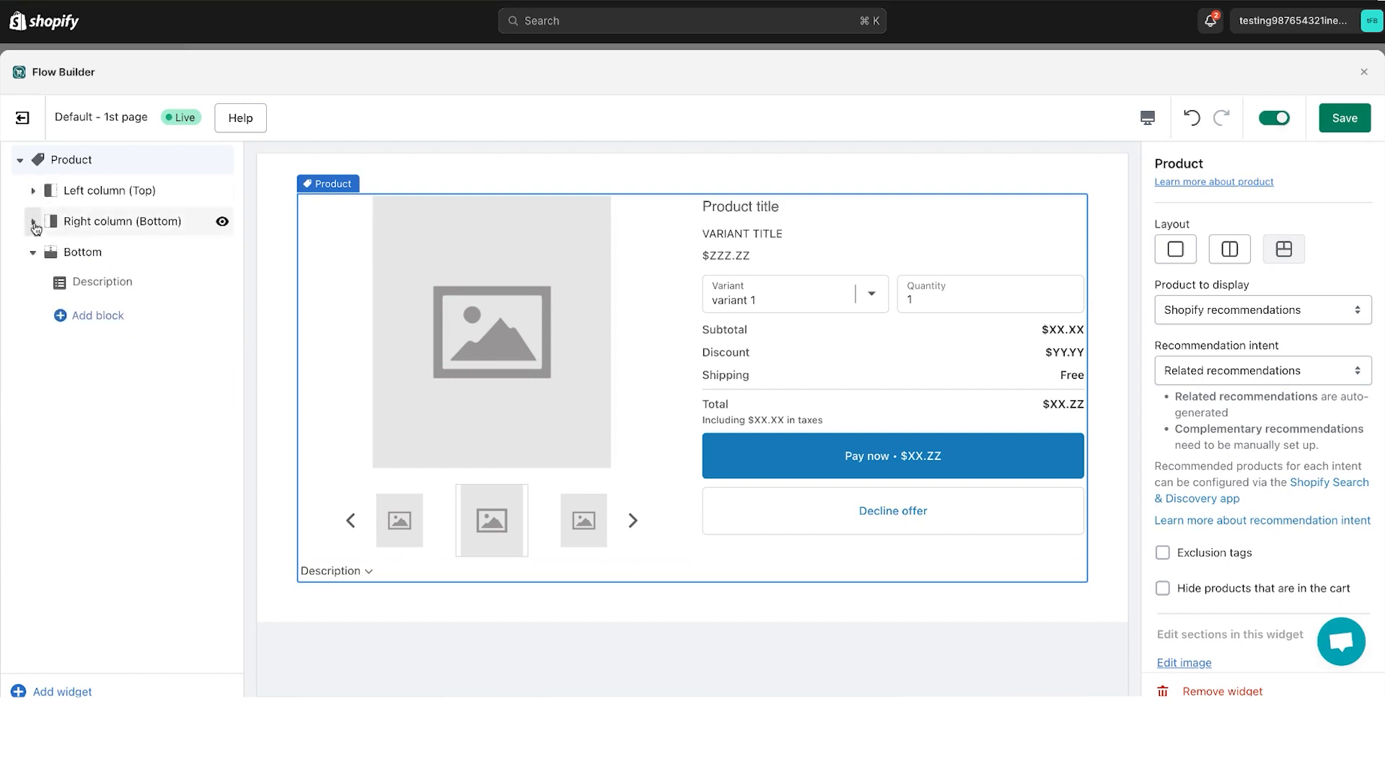
left_click(34, 252)
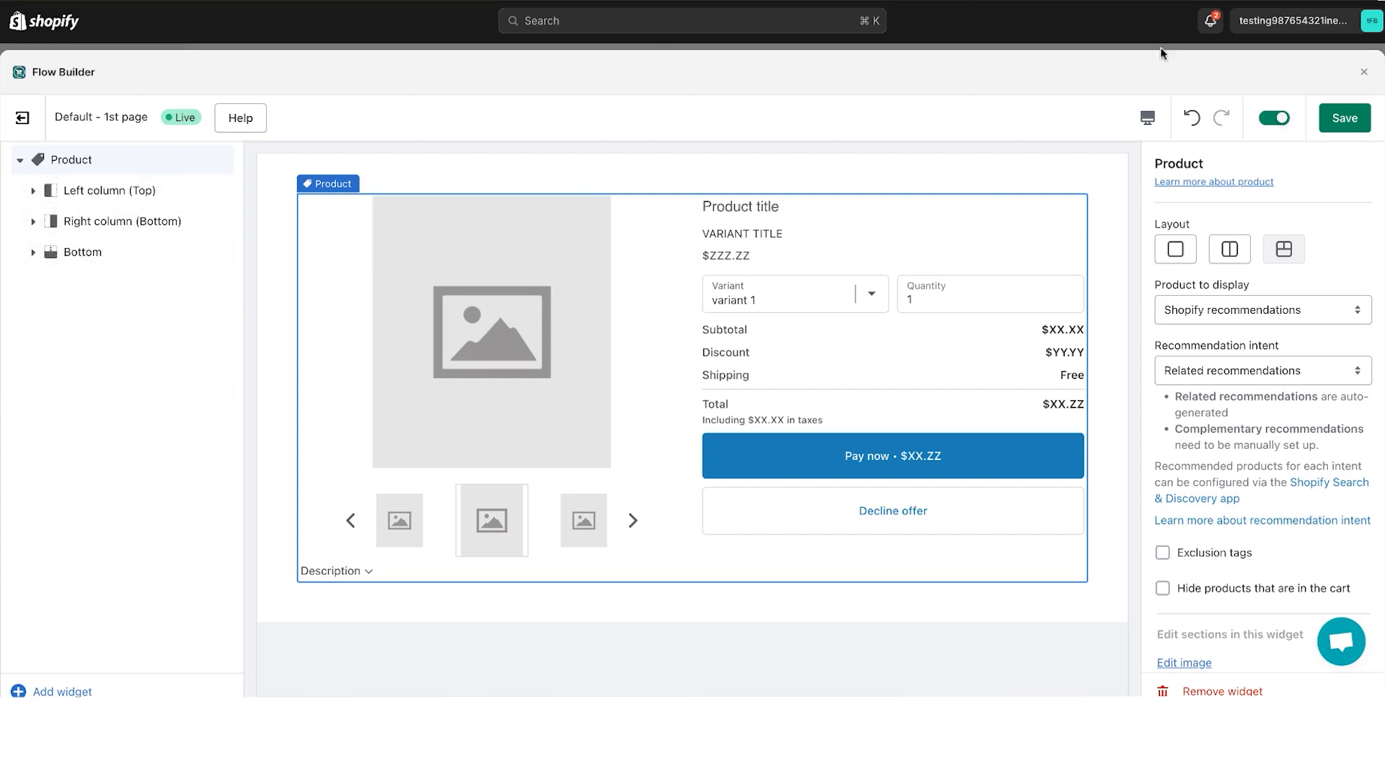
left_click(1233, 246)
left_click(1175, 246)
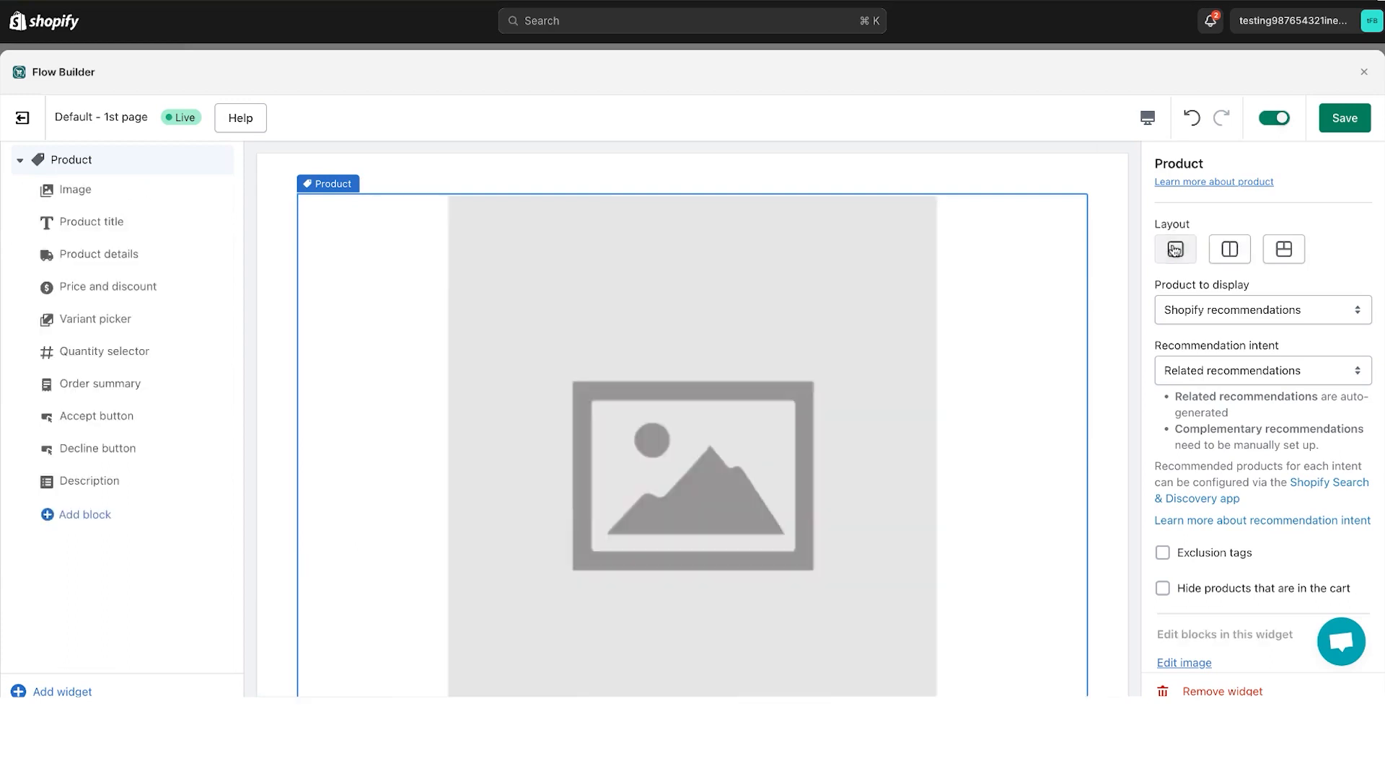
key("ctrl+z")
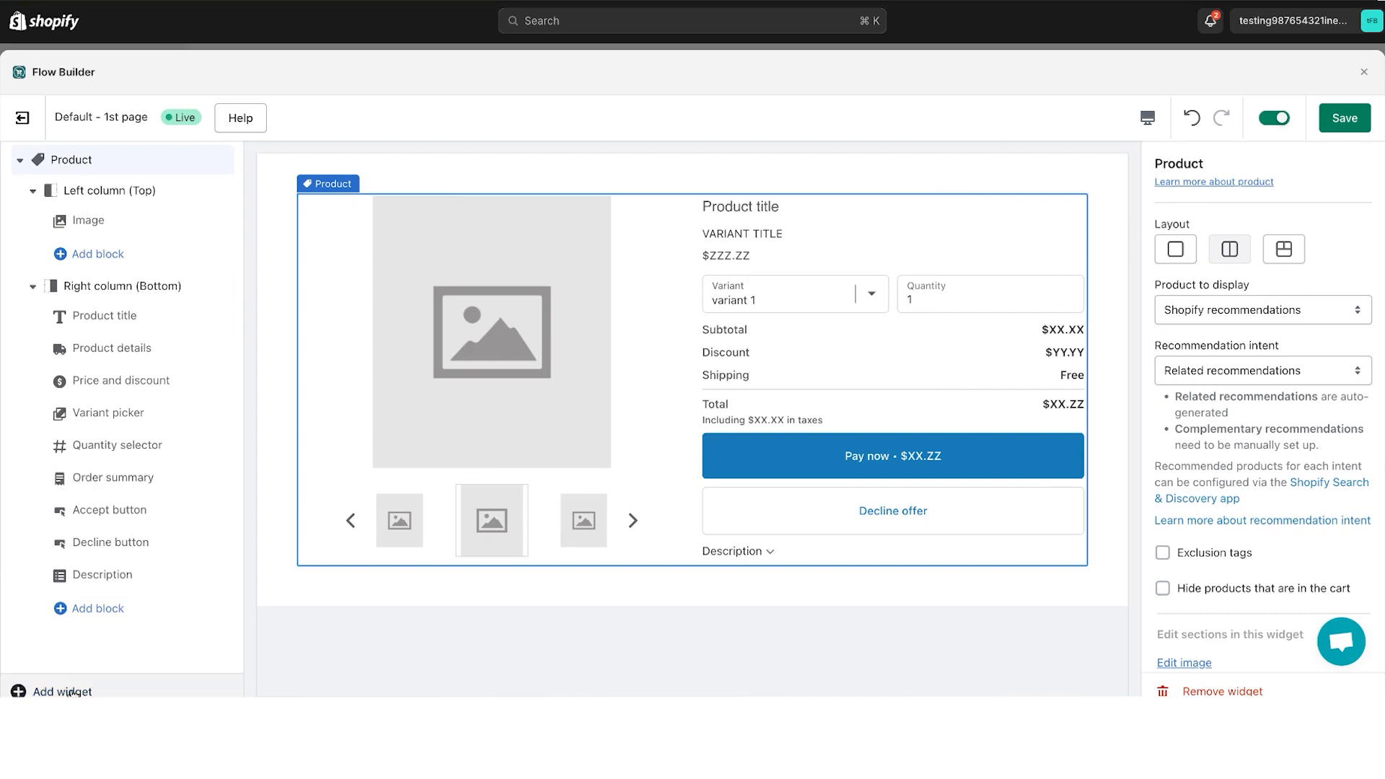
- Add a Timer widget and move it above the Product widget on the 1st page
left_click(70, 692)
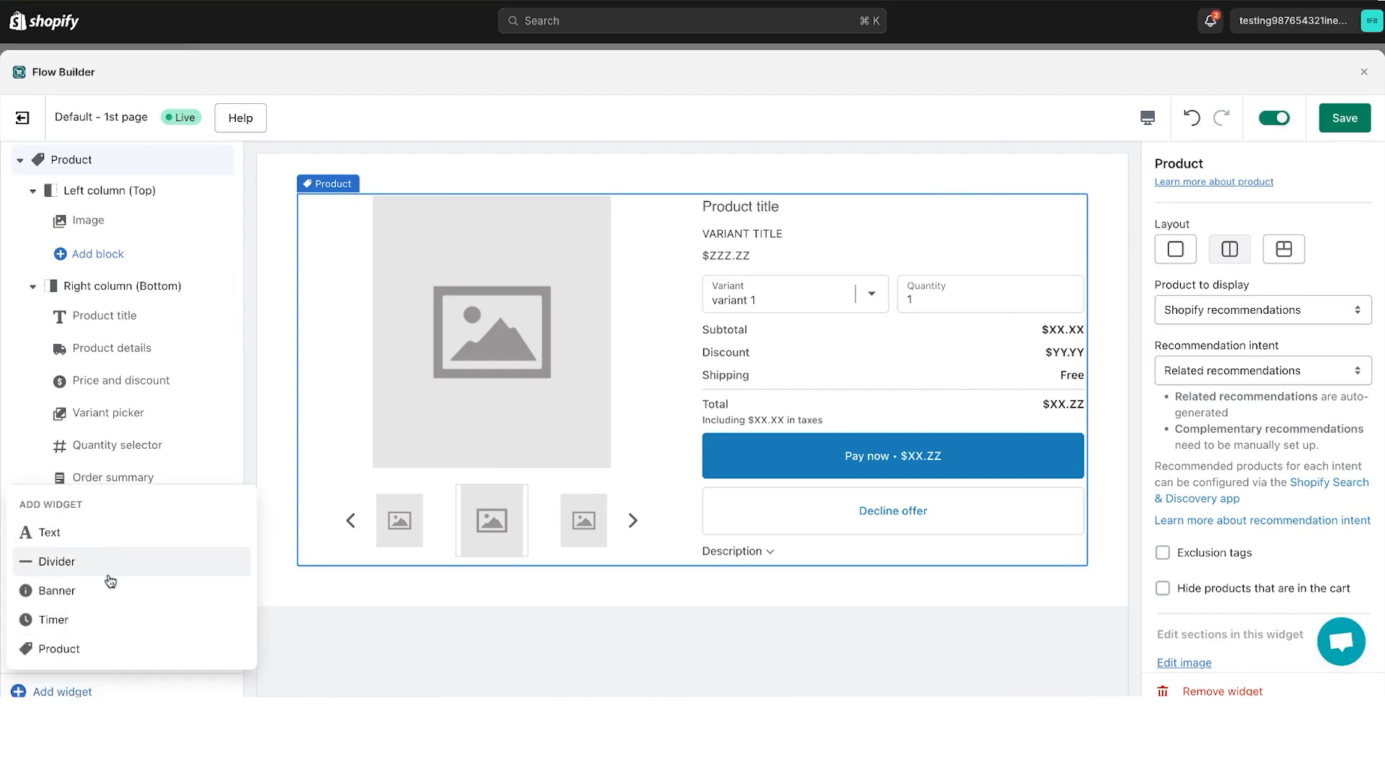
left_click(75, 622)
mouse_move(59, 643)
left_click_drag(224, 642, 187, 168)
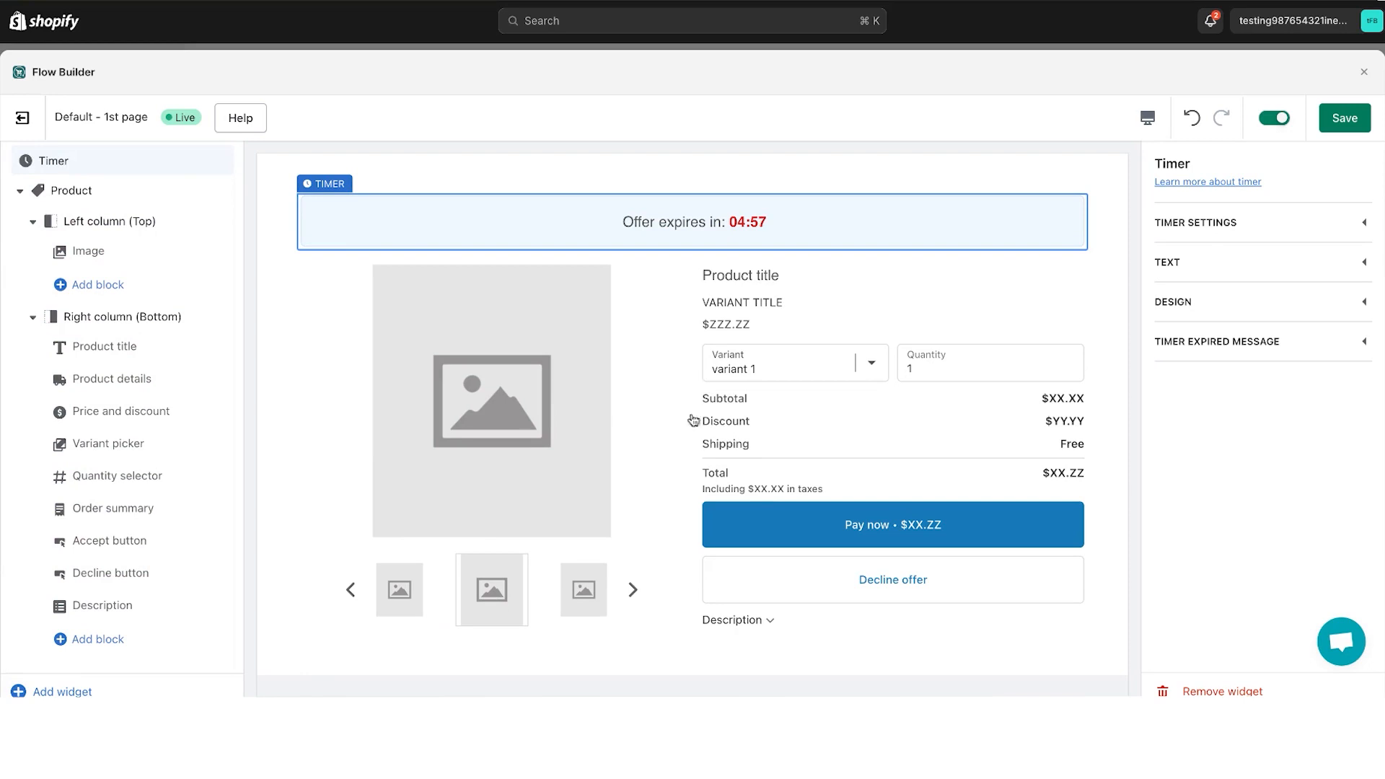
- Try a second Product widget with the two-columns-with-bottom layout below the first one, and remove it again
left_click(62, 691)
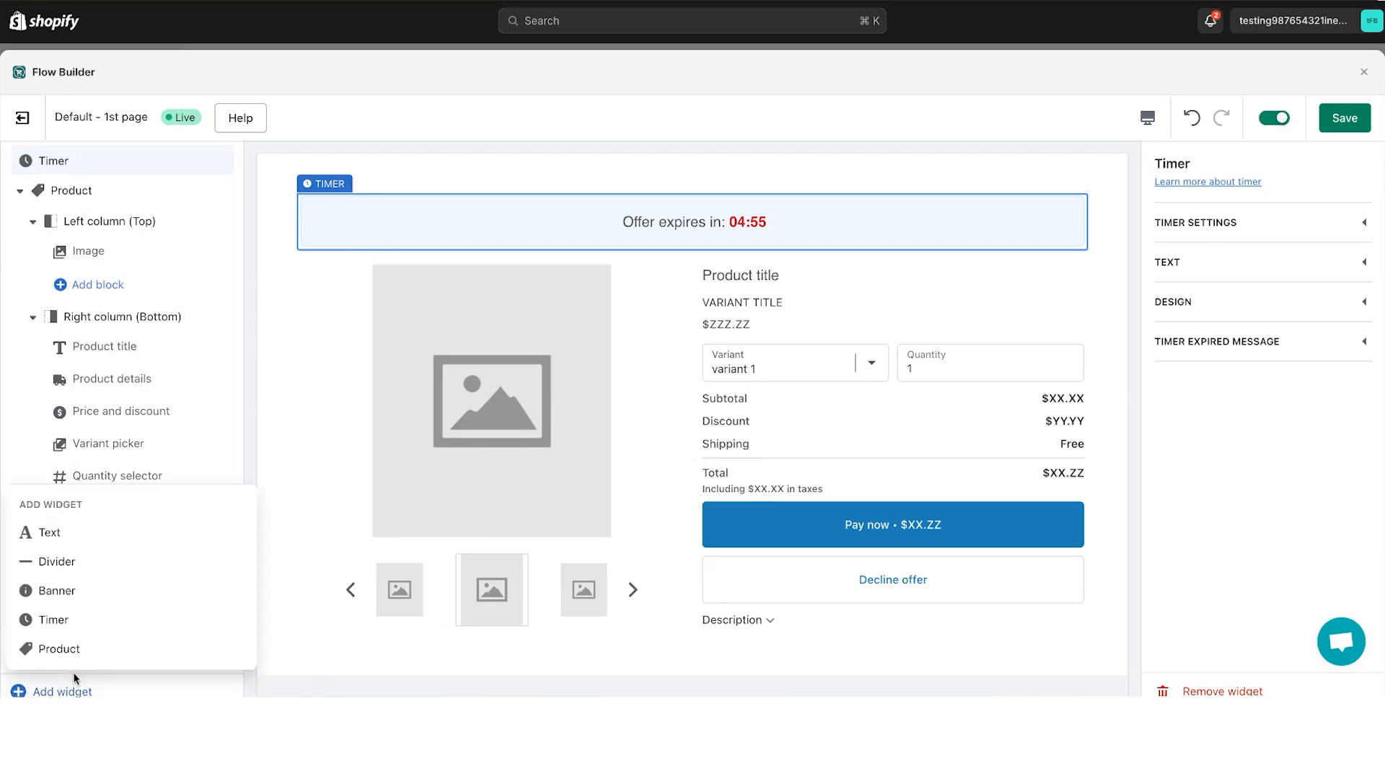
left_click(72, 653)
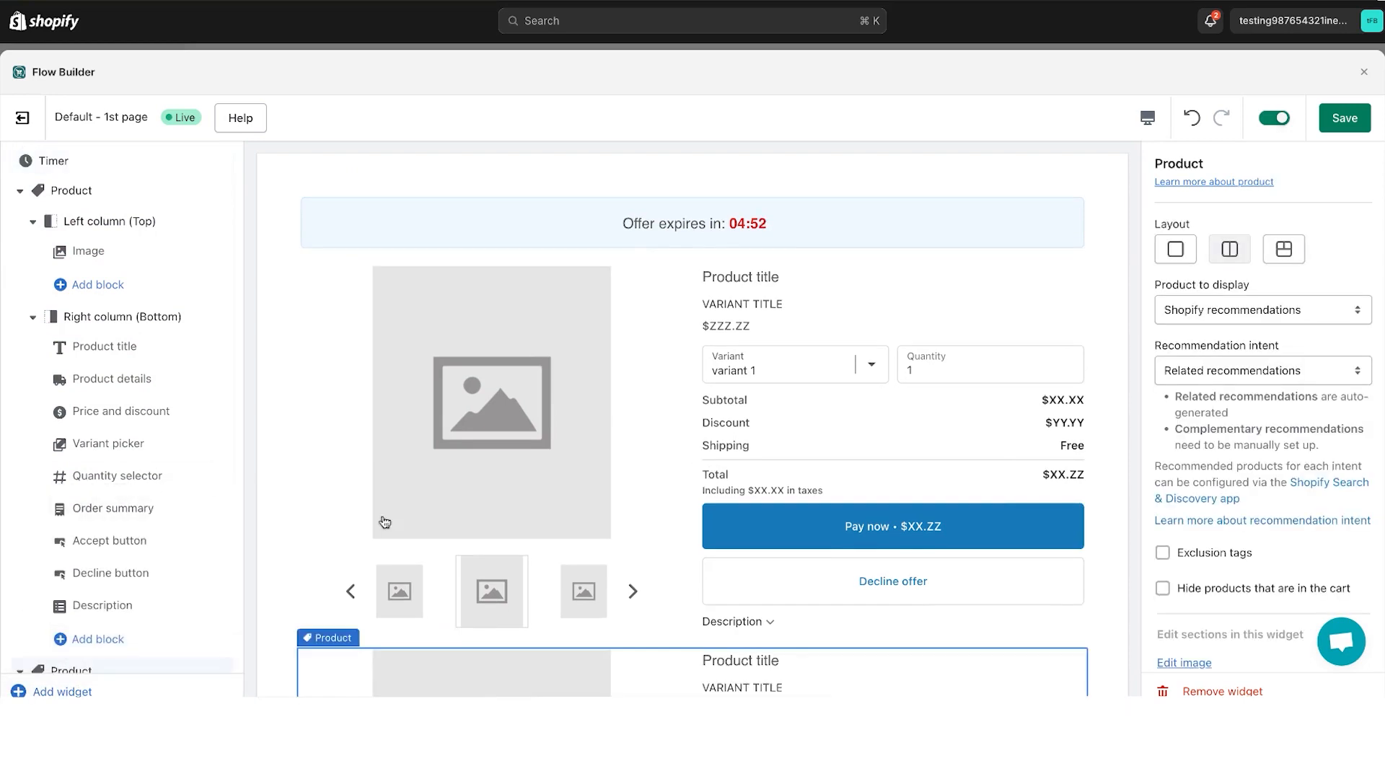
scroll(458, 552, "down", 3)
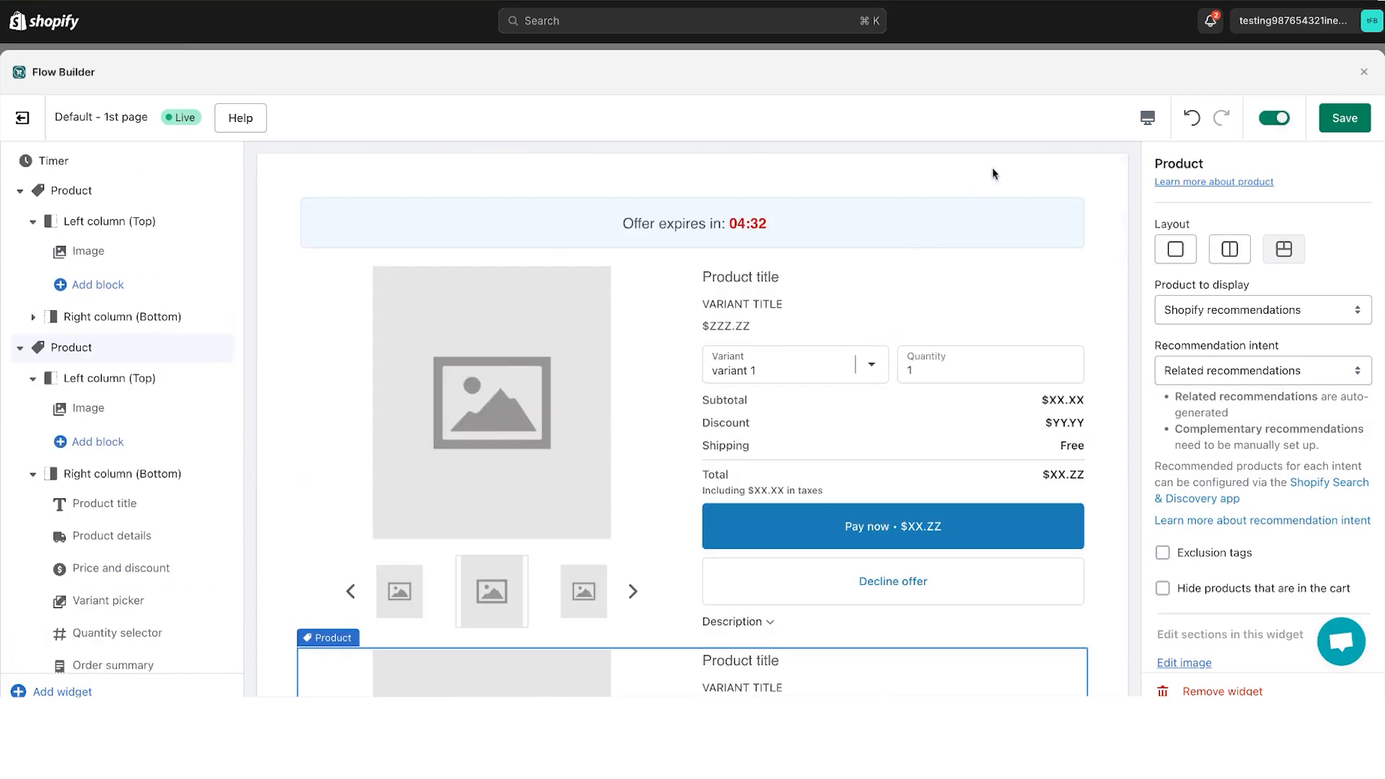
scroll(992, 216, "down", 5)
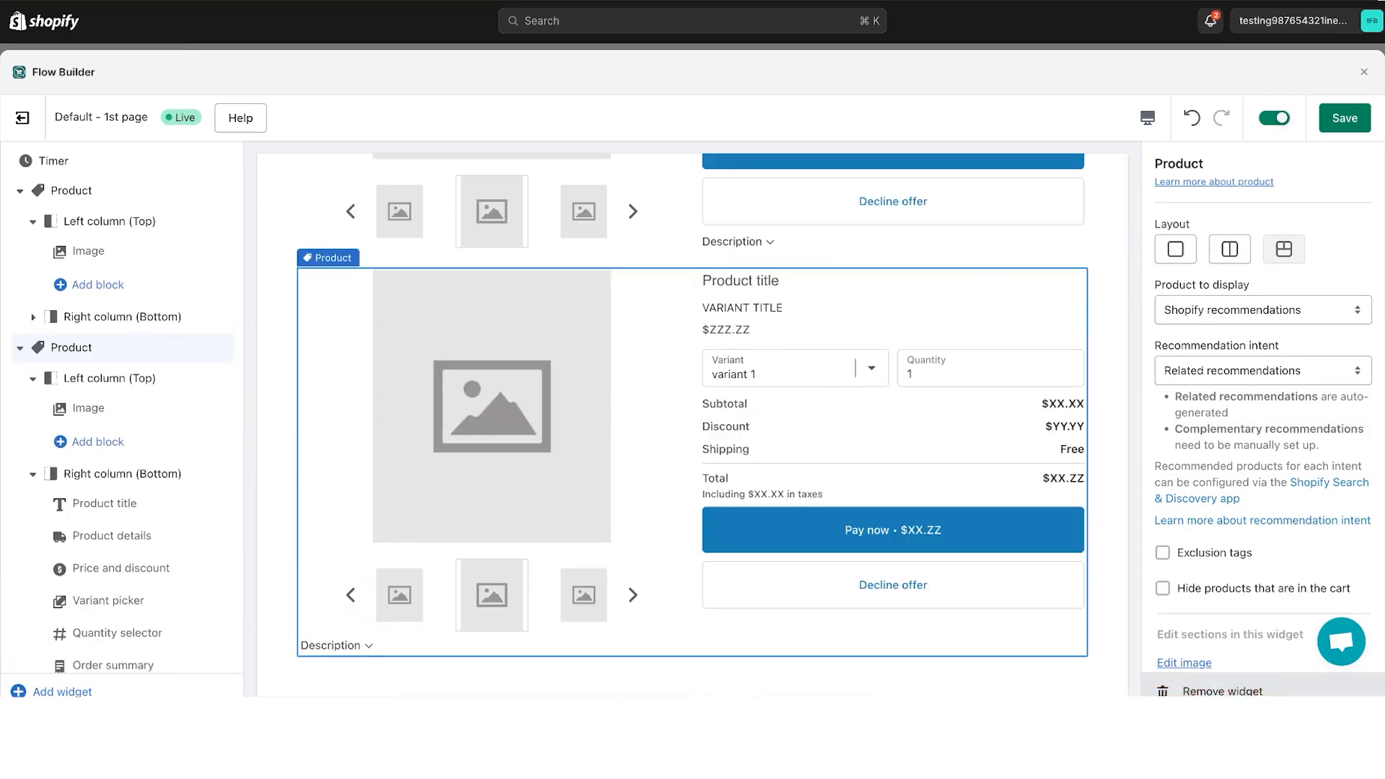
left_click(1219, 690)
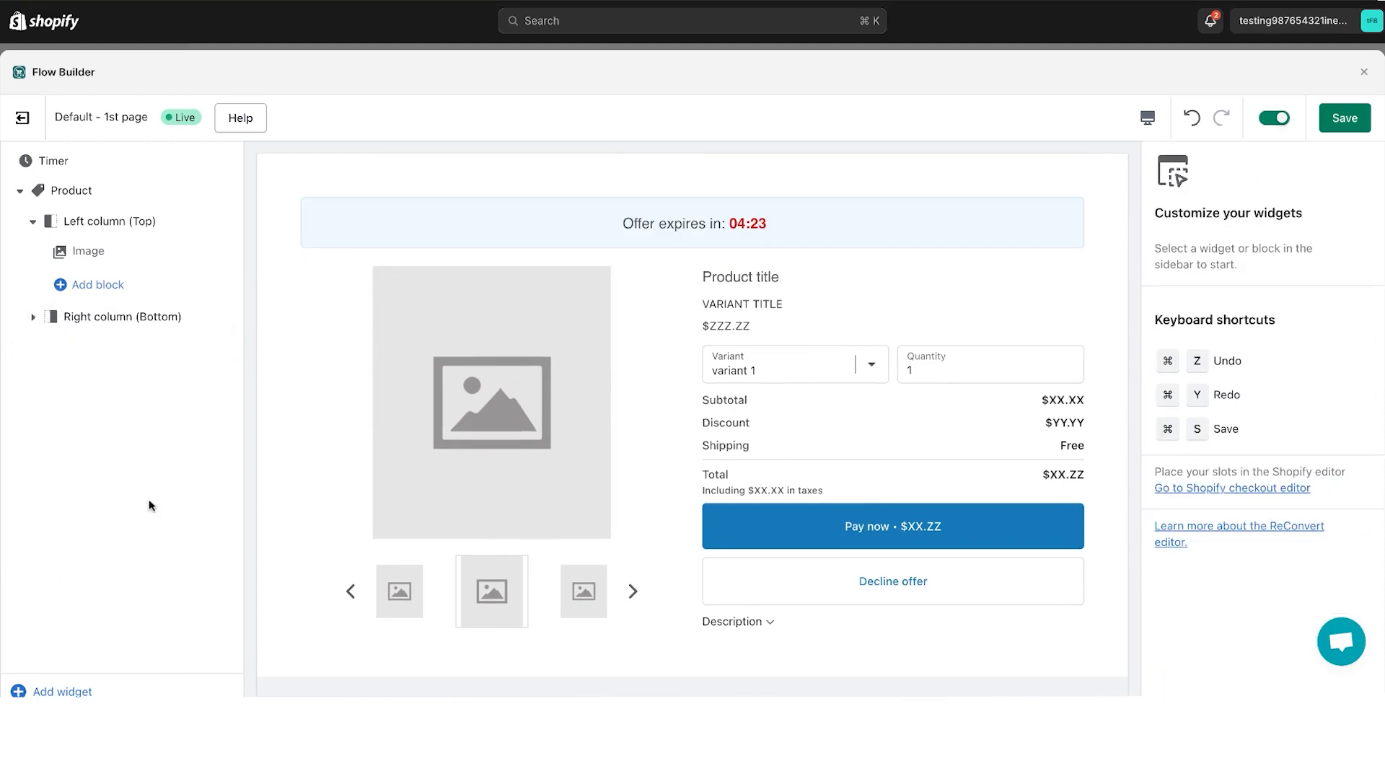
left_click(123, 689)
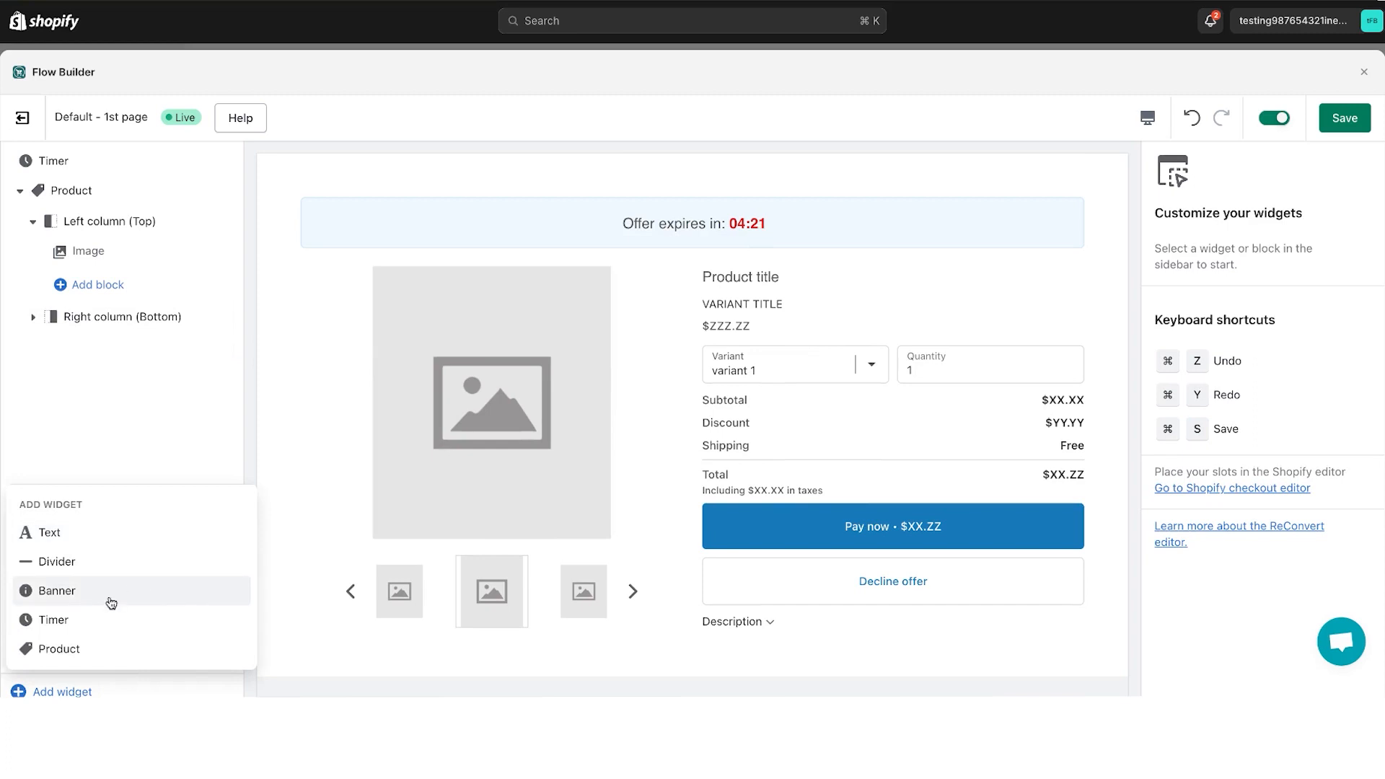
left_click(111, 461)
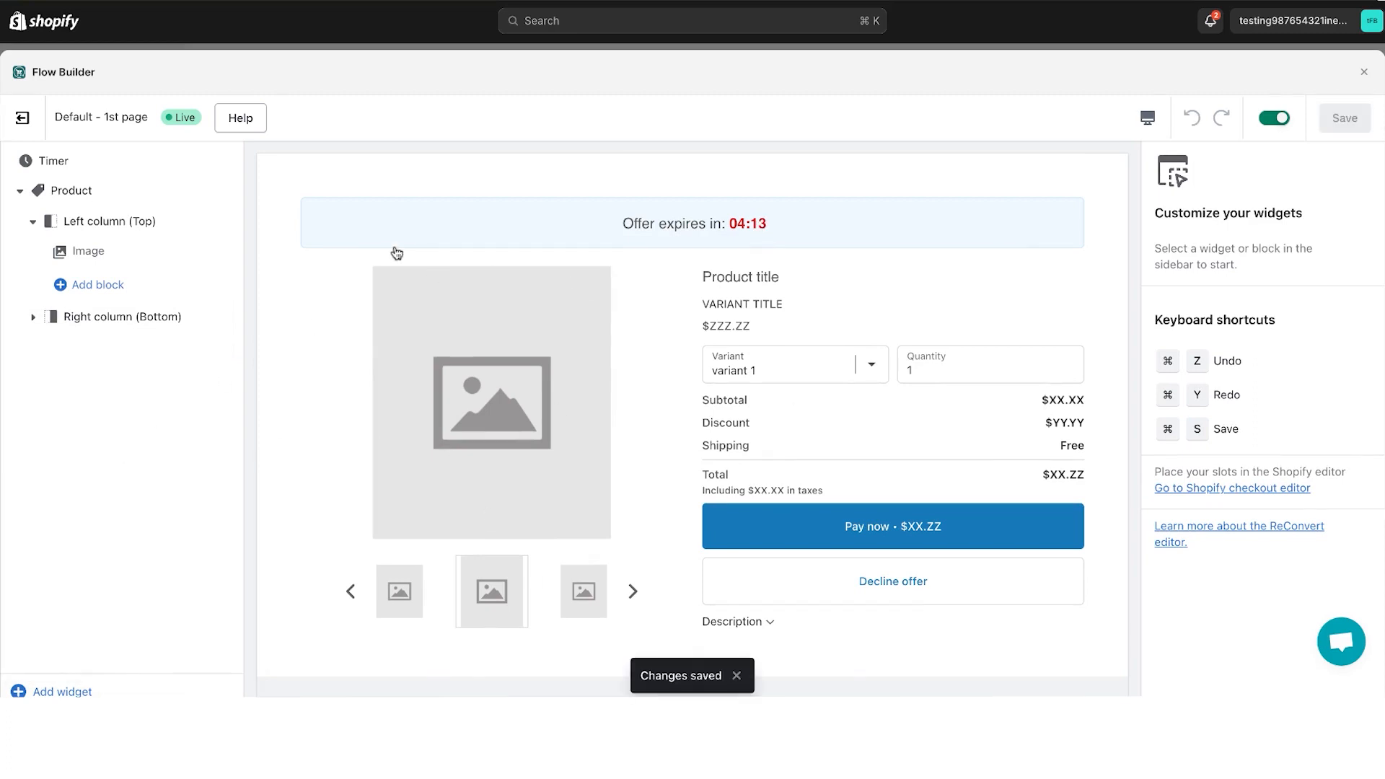
- Open the settings of the Accept button block in the Product widget's right column
left_click(72, 191)
scroll(1229, 556, "down", 5)
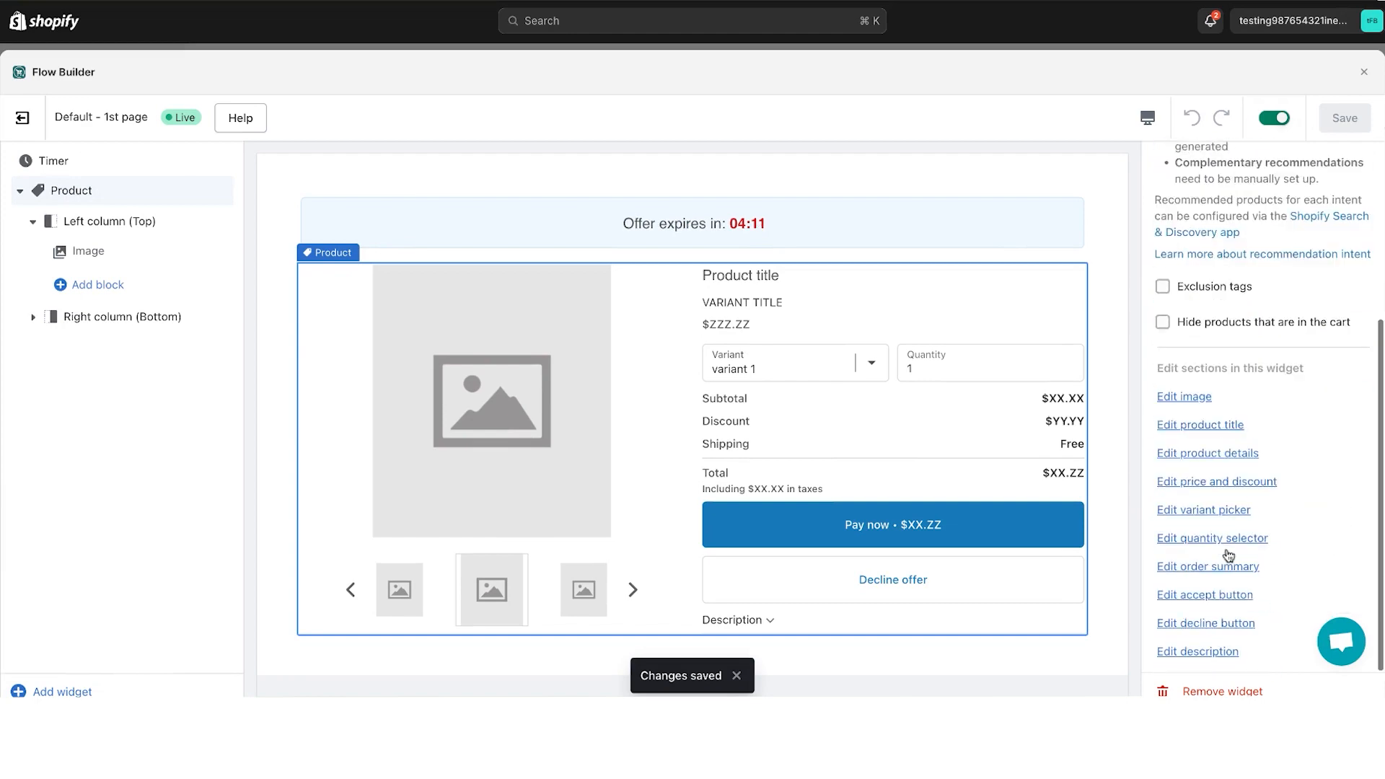
scroll(1147, 552, "up", 5)
left_click(927, 513)
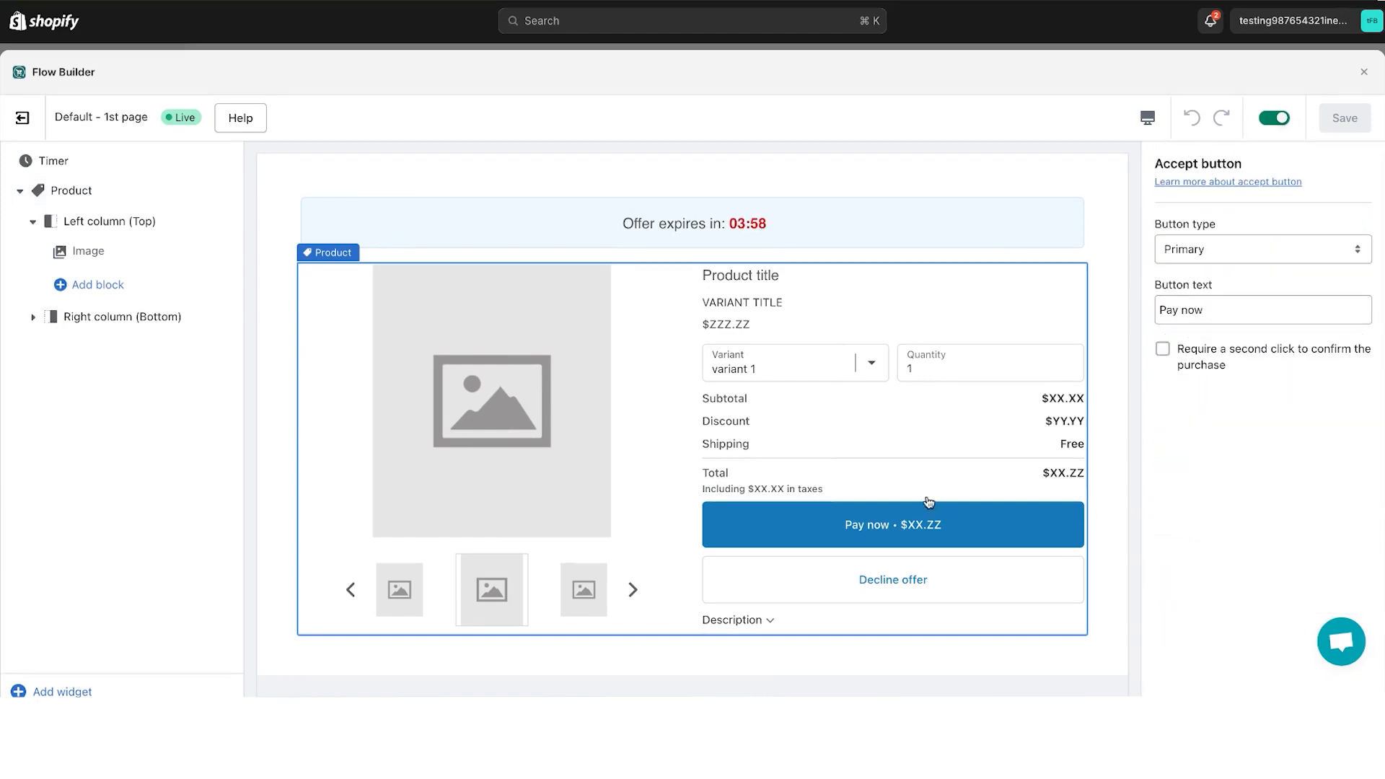
left_click(33, 318)
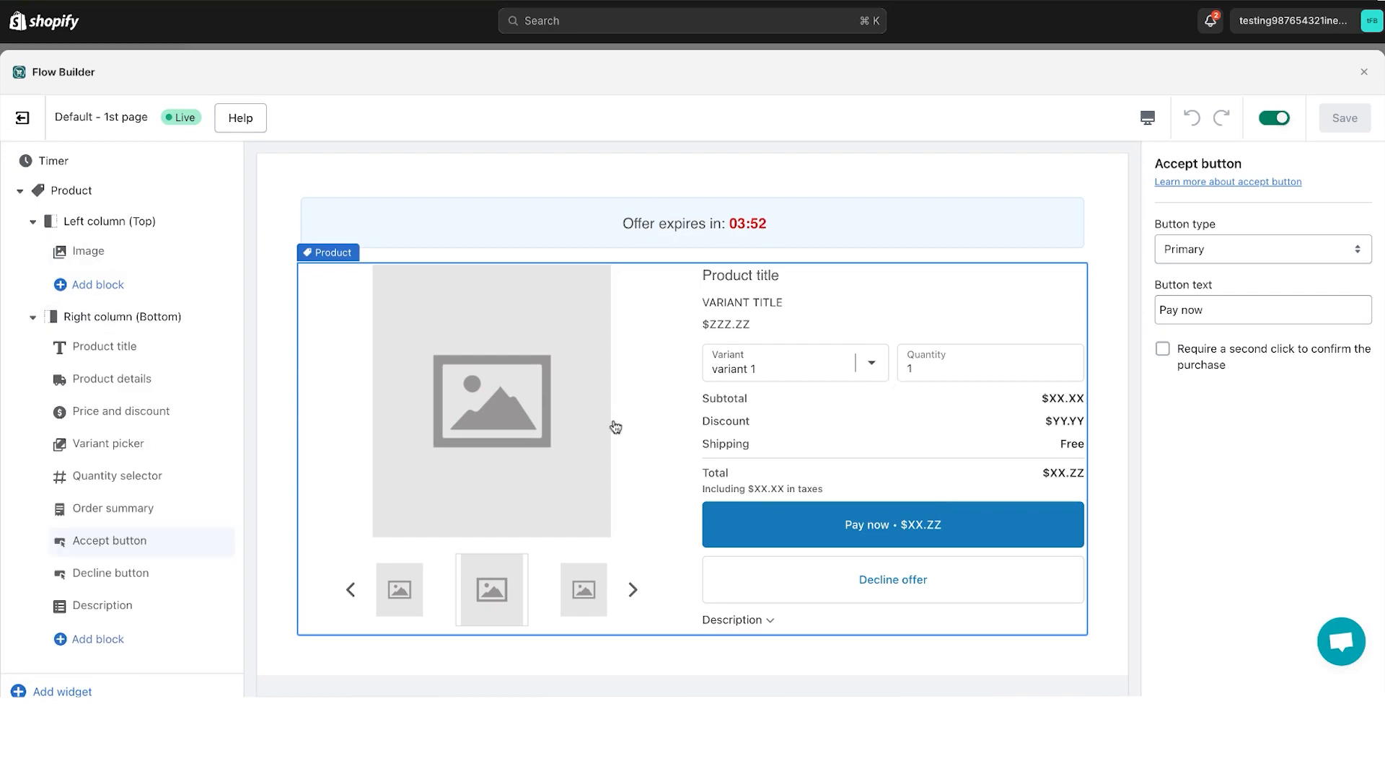
left_click(127, 547)
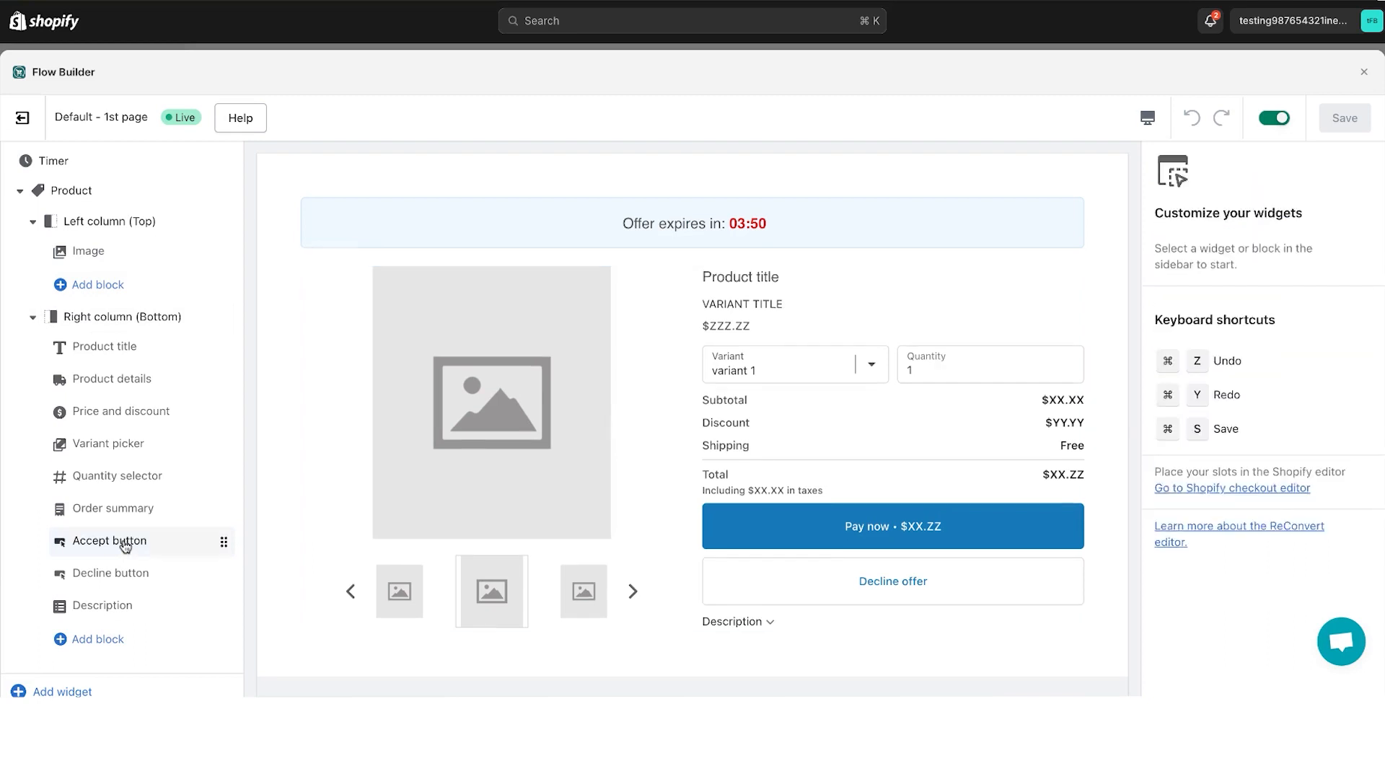
left_click(108, 539)
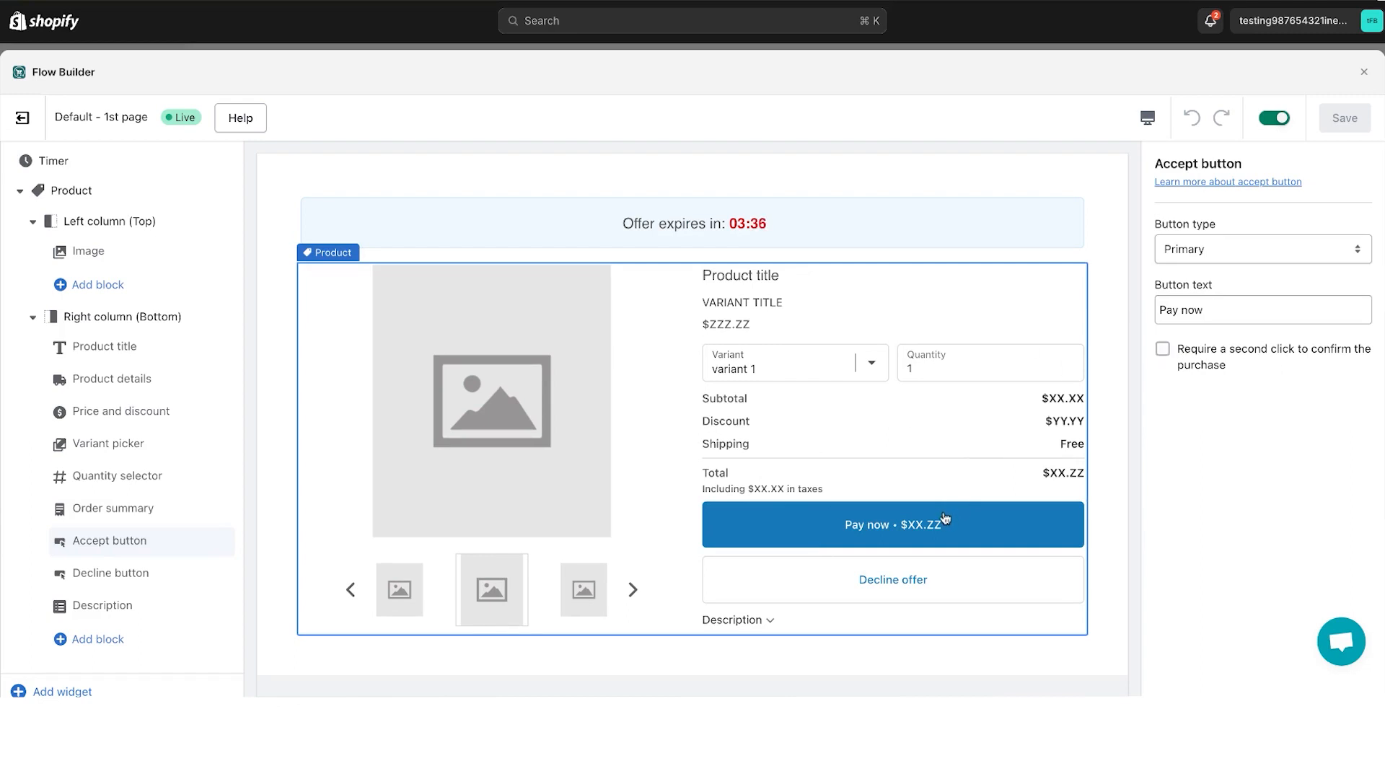
- Require a second click to confirm the purchase on the accept button, and save the 1st page
left_click(1163, 349)
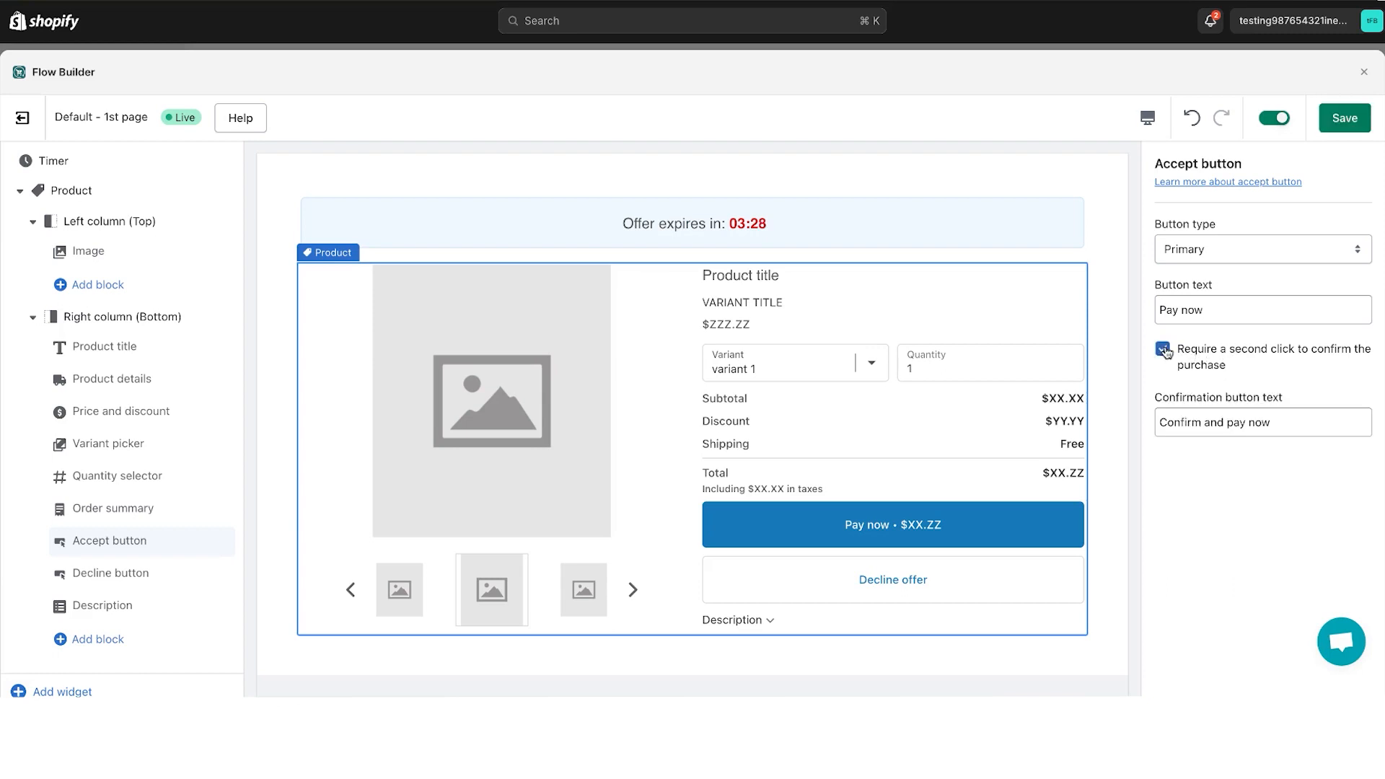
triple_click(1189, 406)
left_click(1230, 433)
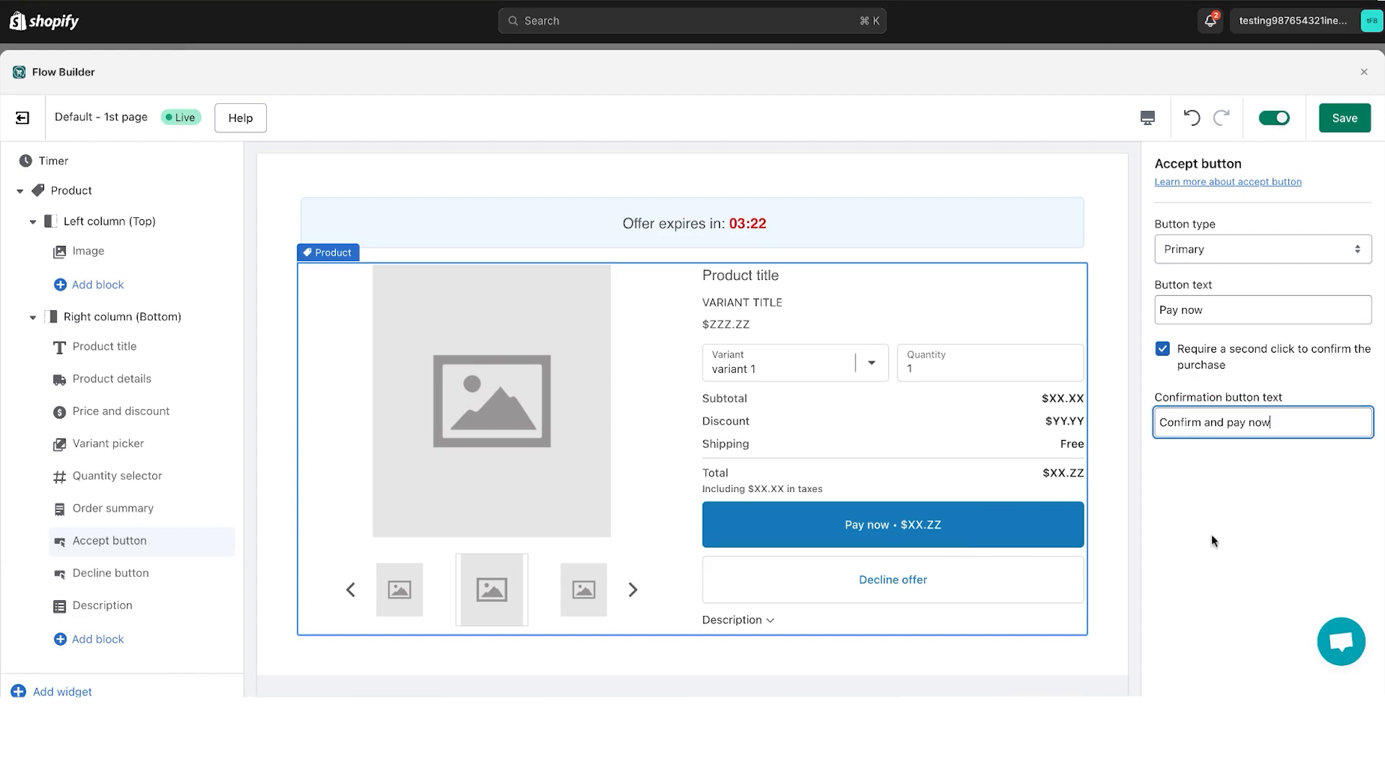
left_click(1345, 118)
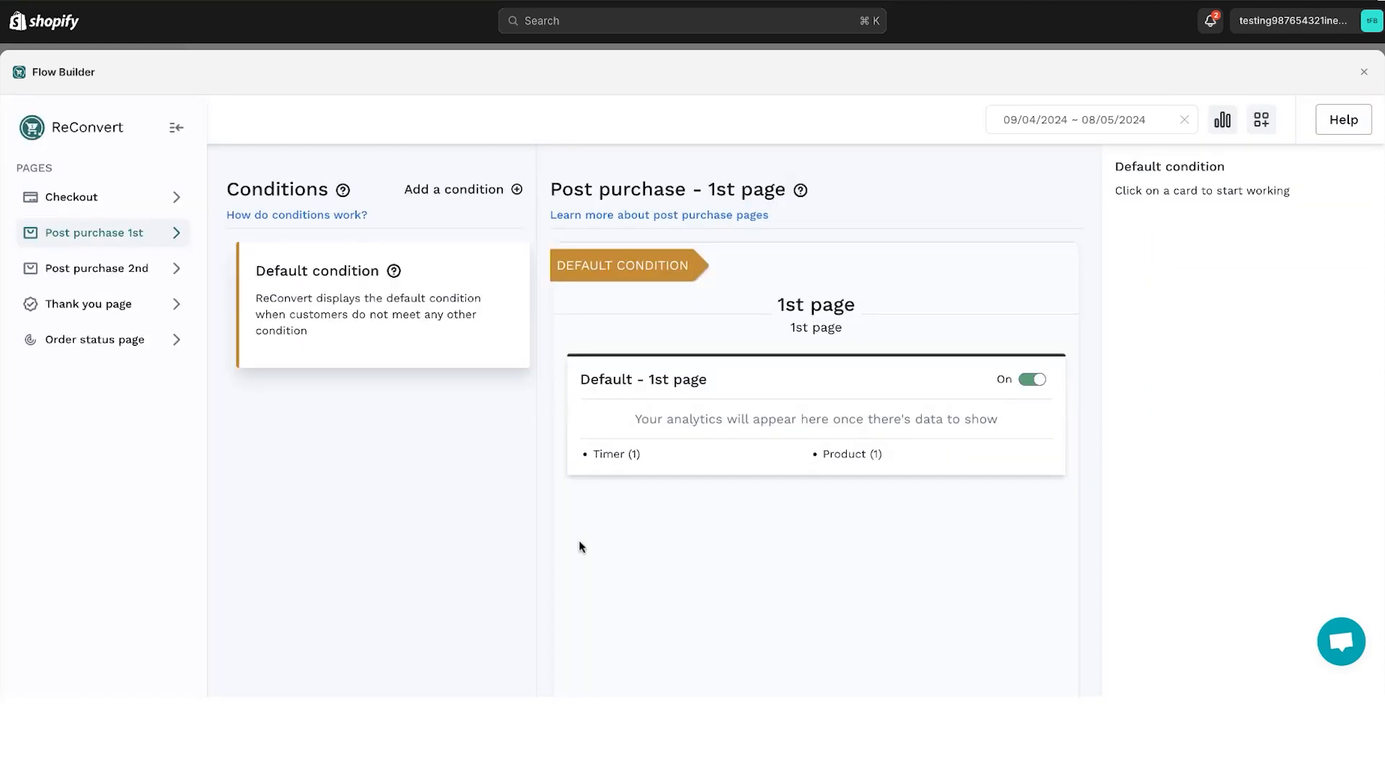
- Add the default Product widget to the 2nd post-purchase page, return to the flow overview and select its card
left_click(782, 400)
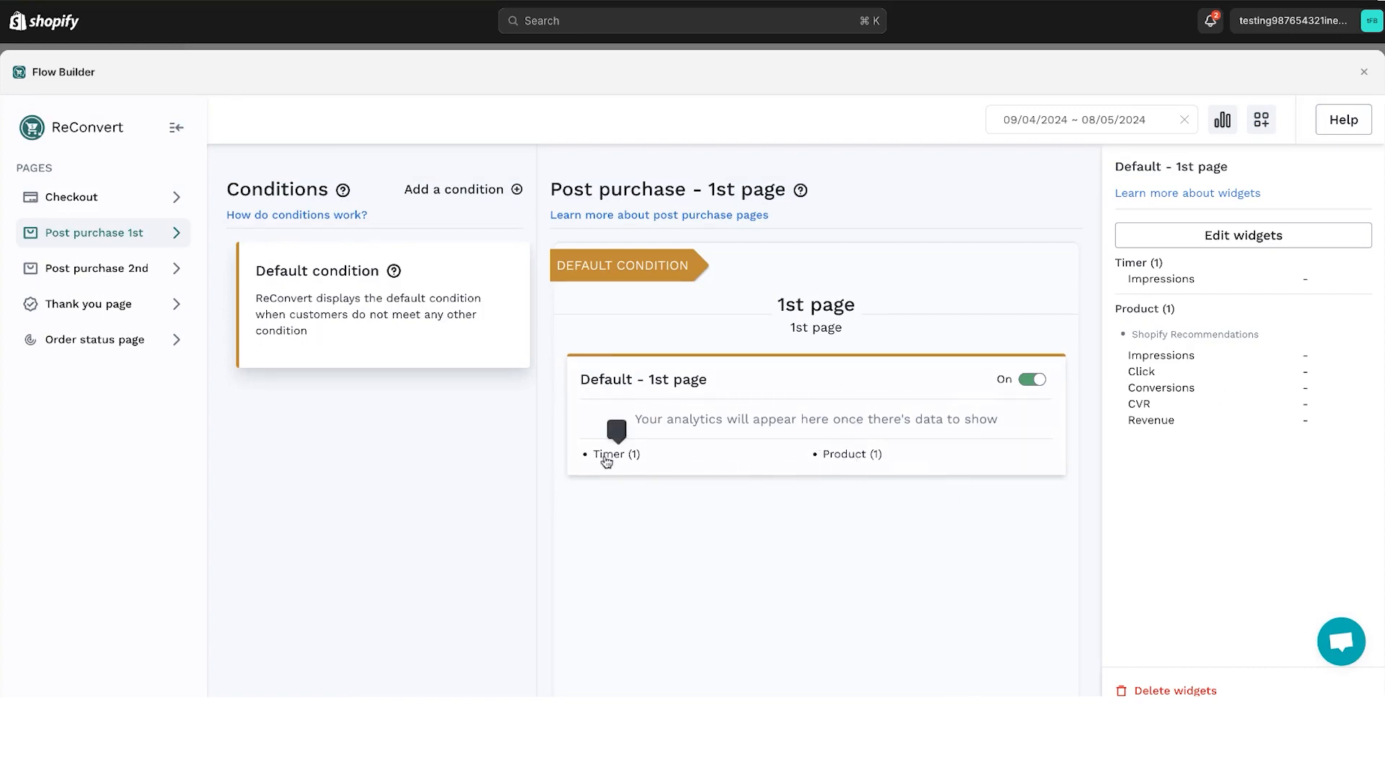
left_click(116, 268)
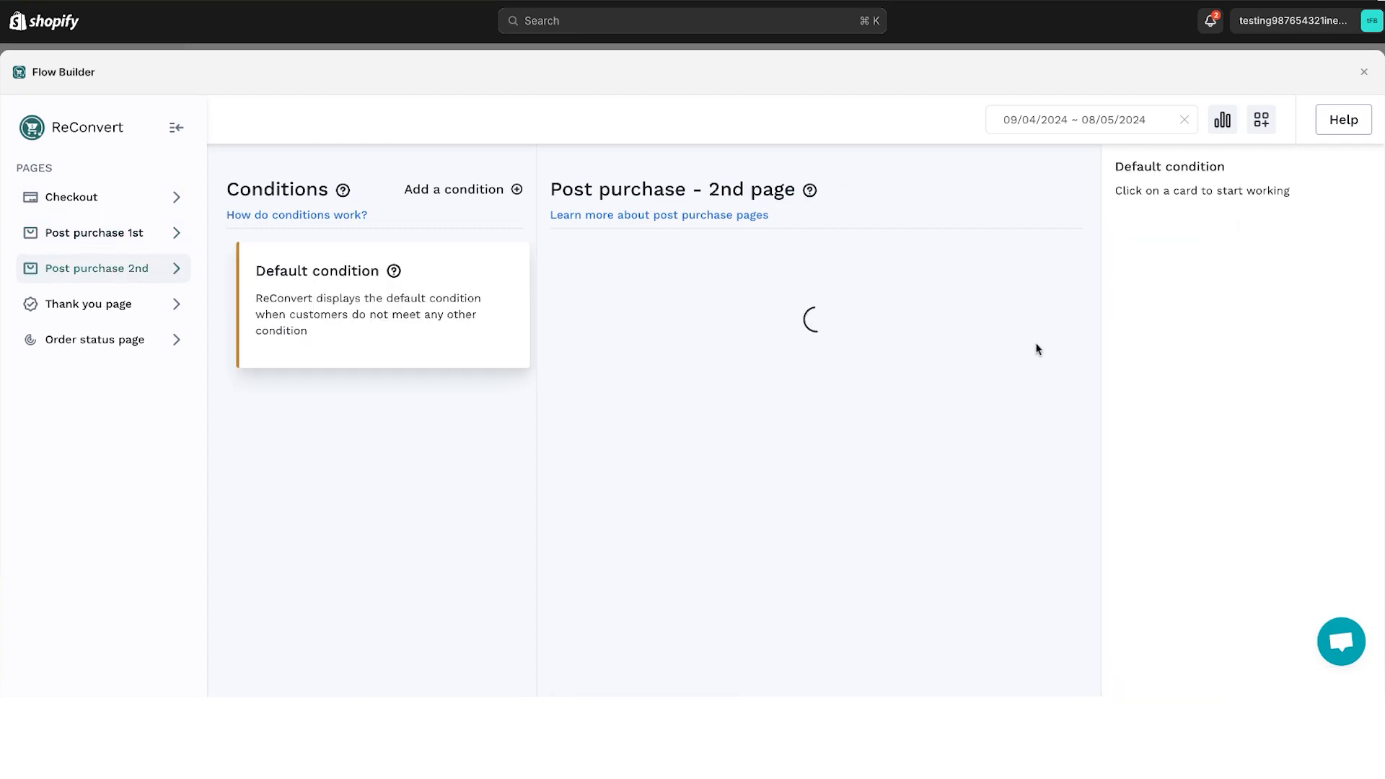
left_click(824, 436)
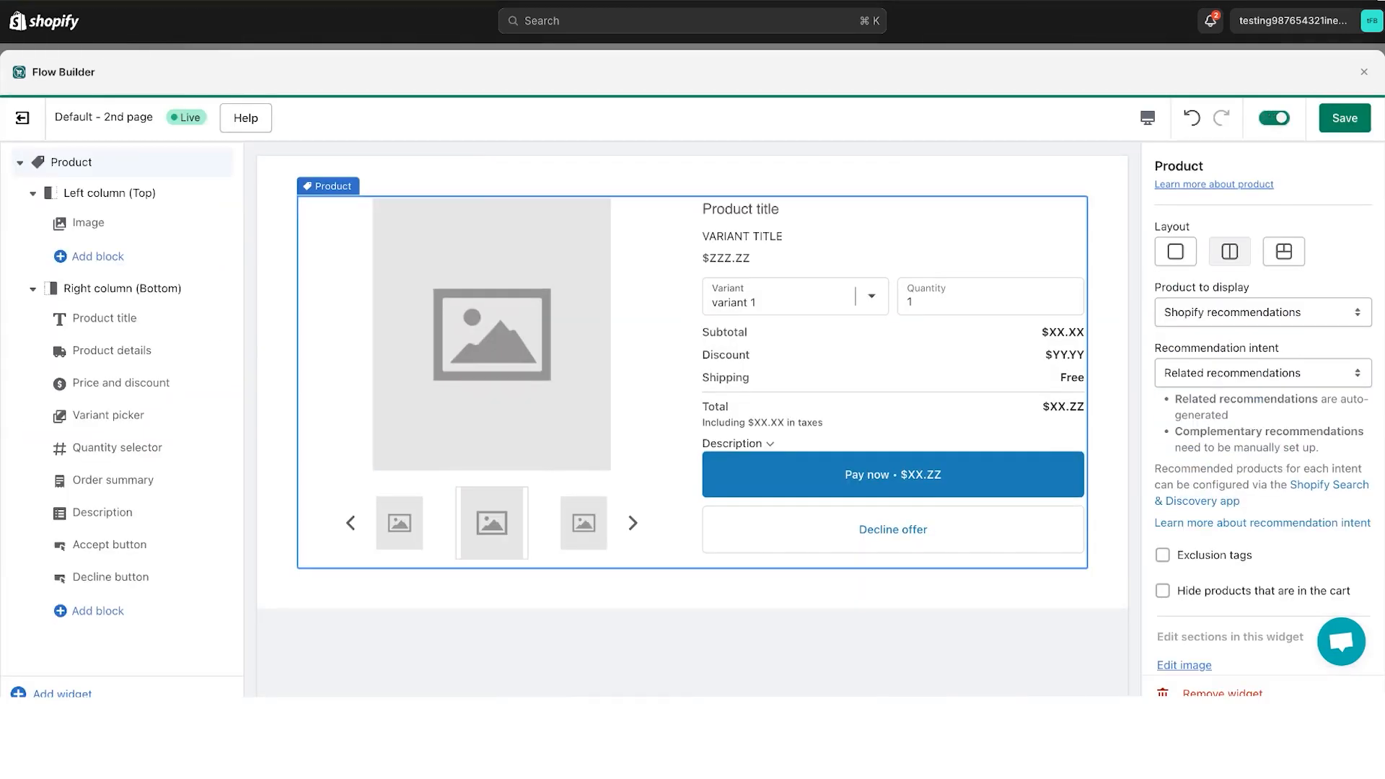
left_click(23, 117)
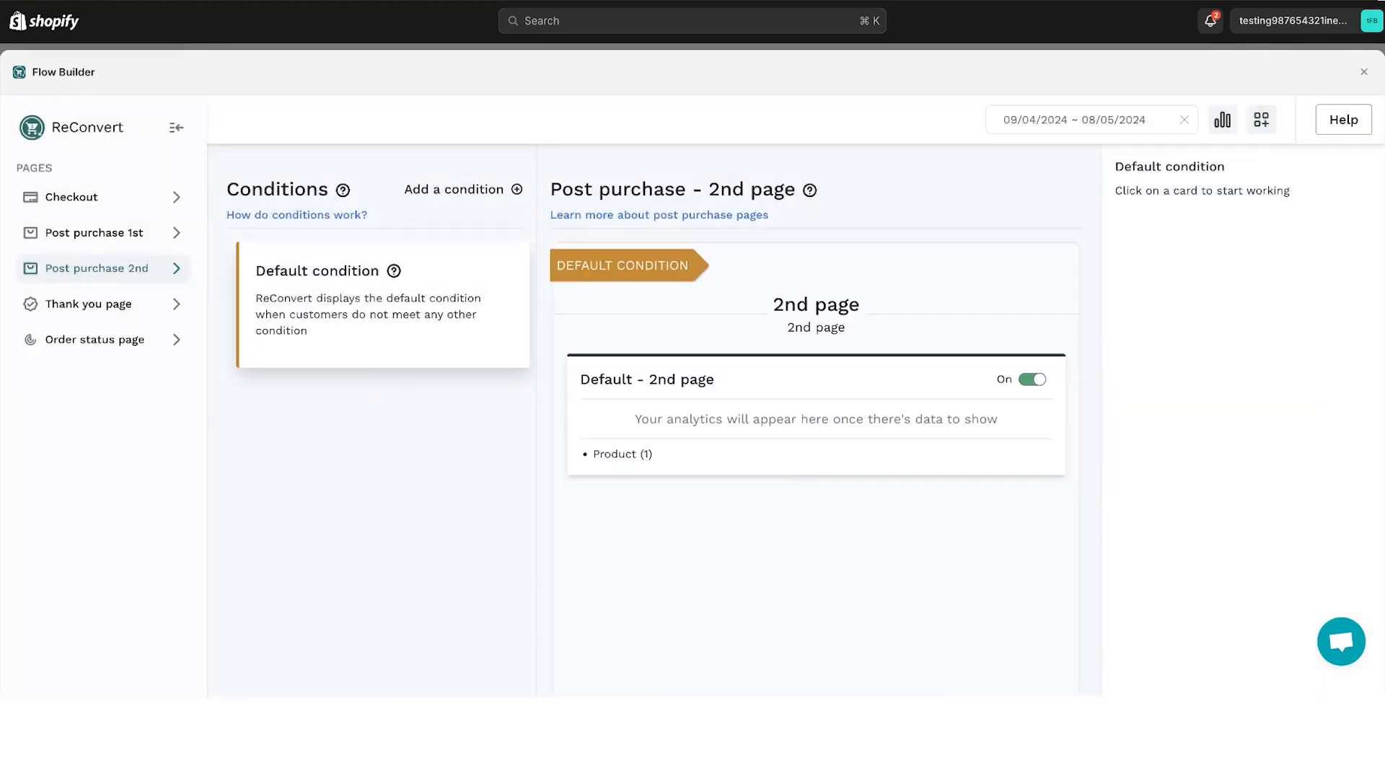
left_click(846, 417)
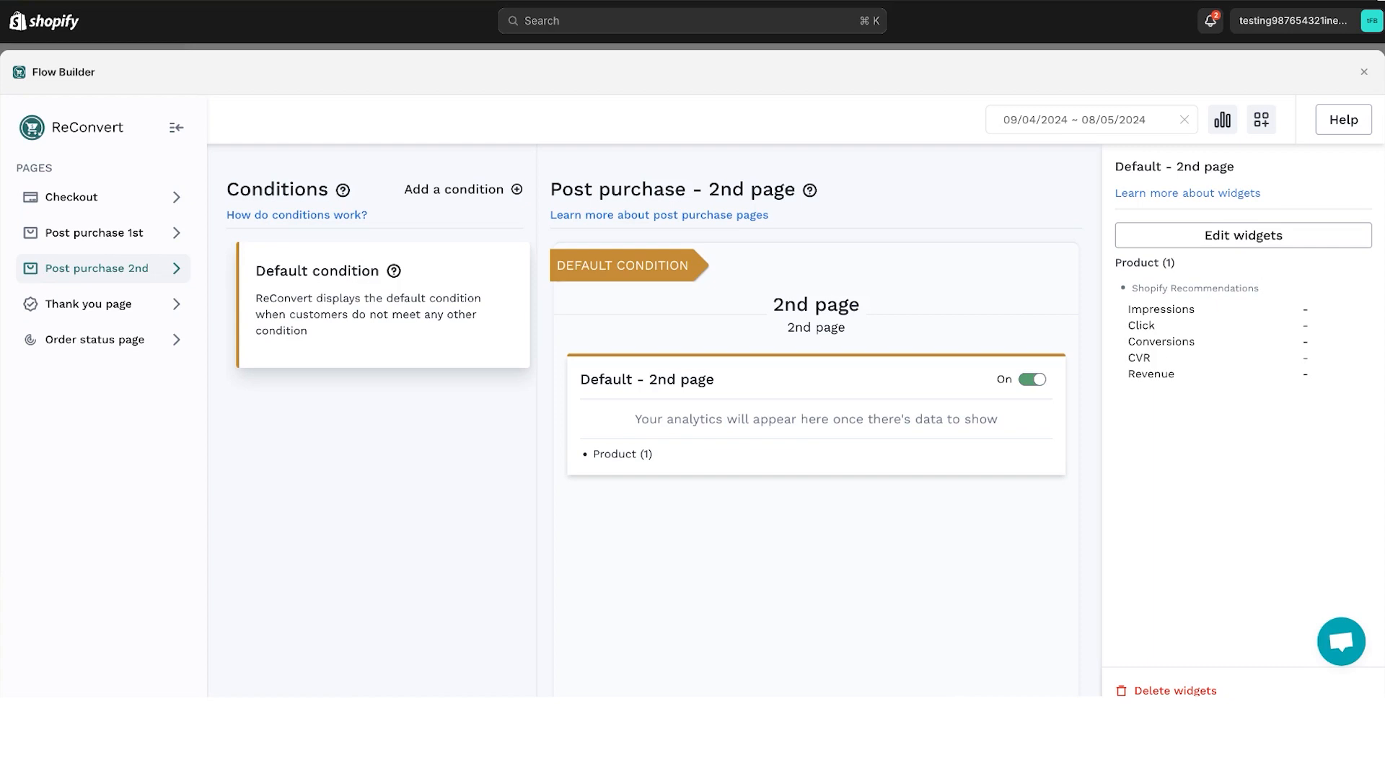
- Leave the Flow Builder and, in the store's checkout settings, set ReConvert as the post-purchase page app and save
left_click(1364, 73)
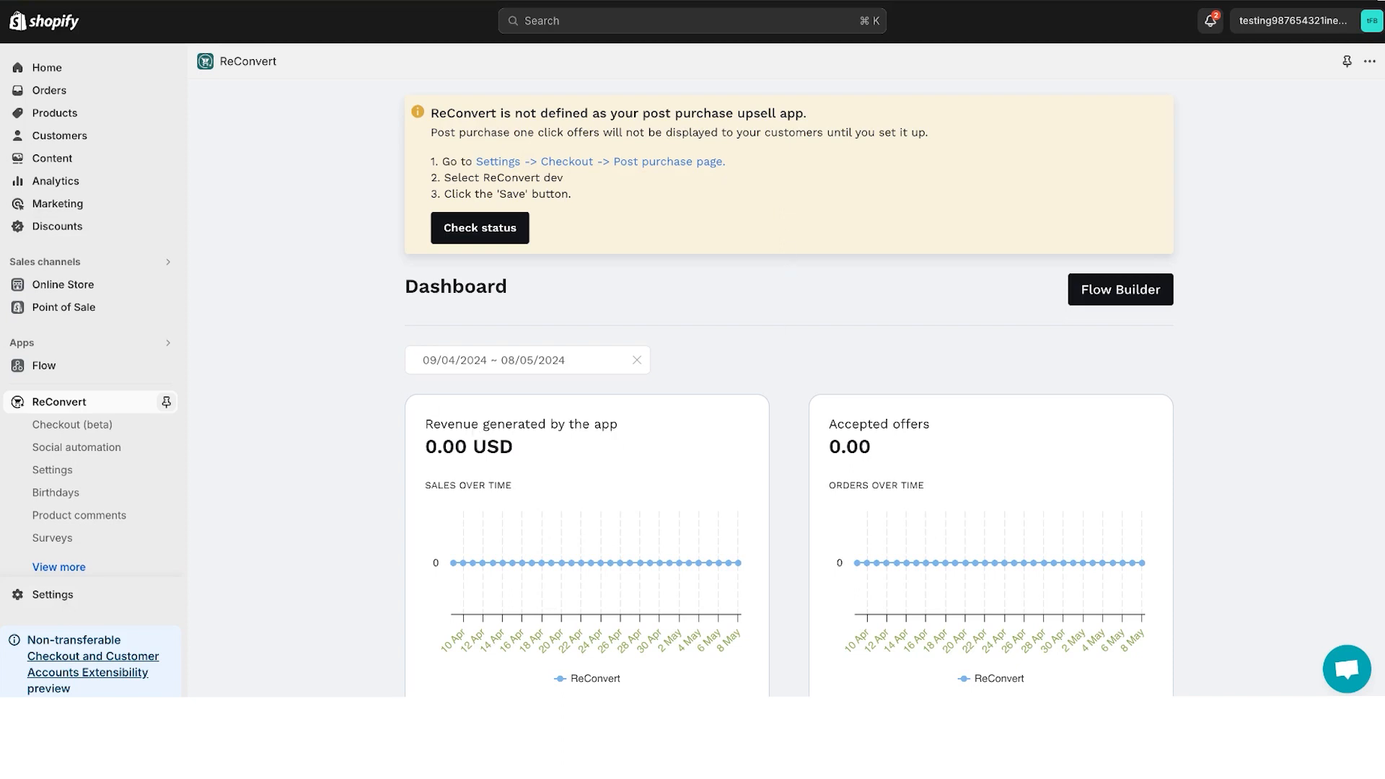
left_click(56, 597)
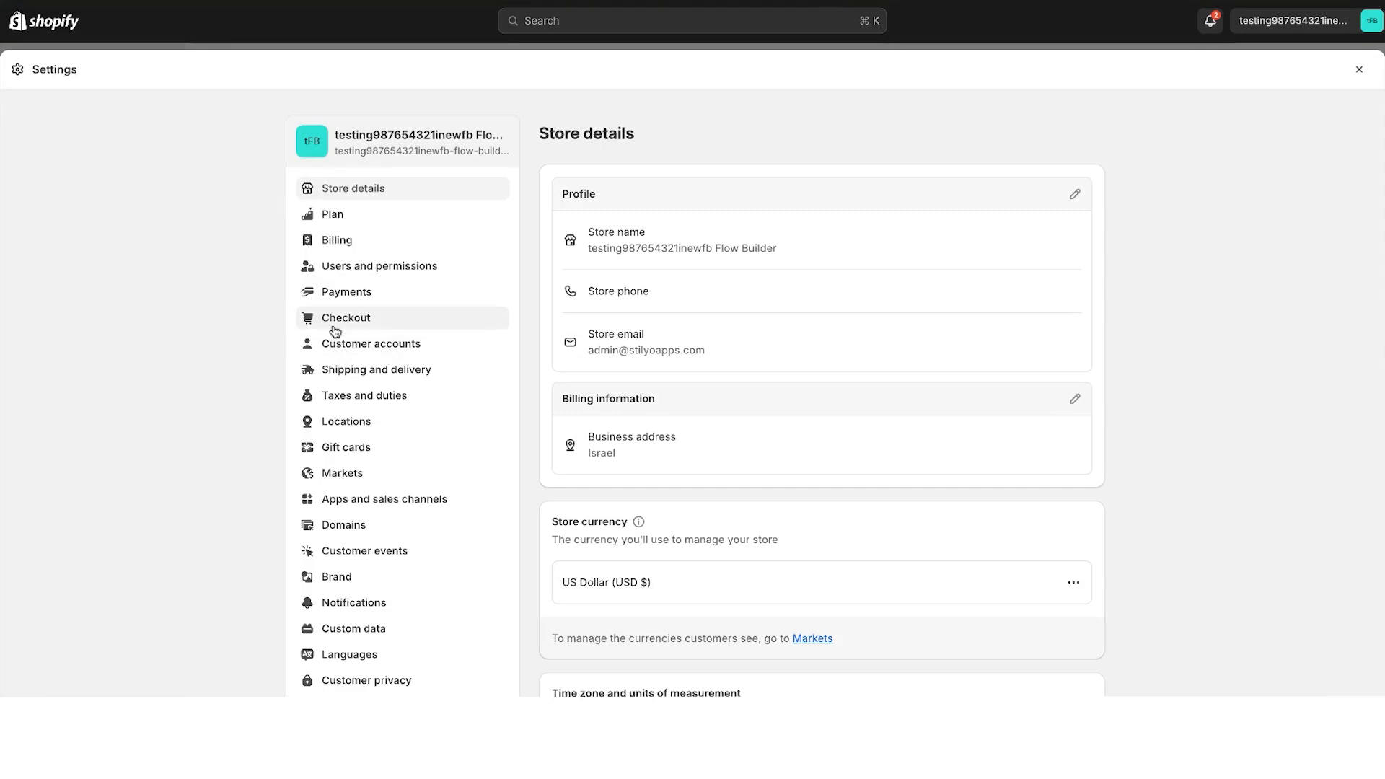
left_click(334, 330)
scroll(863, 556, "down", 10)
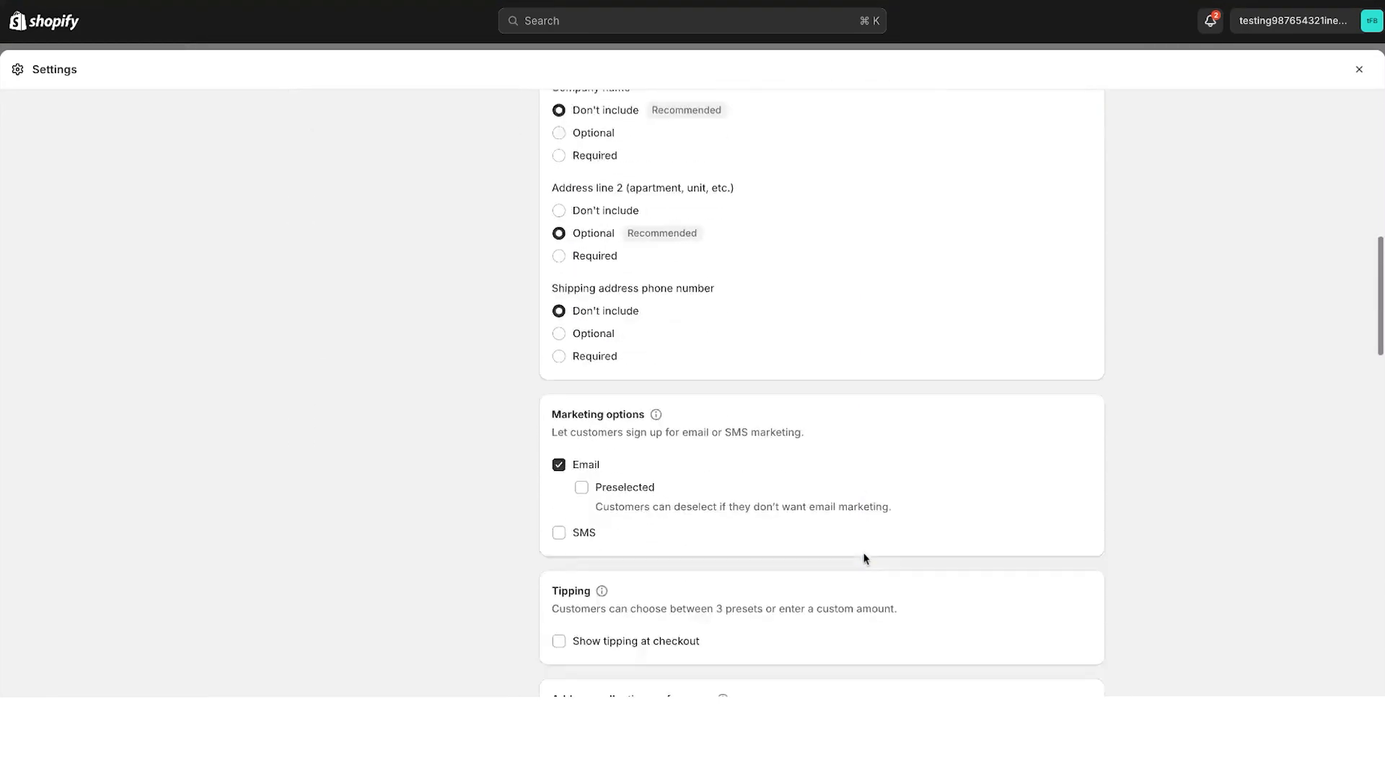
scroll(865, 559, "down", 15)
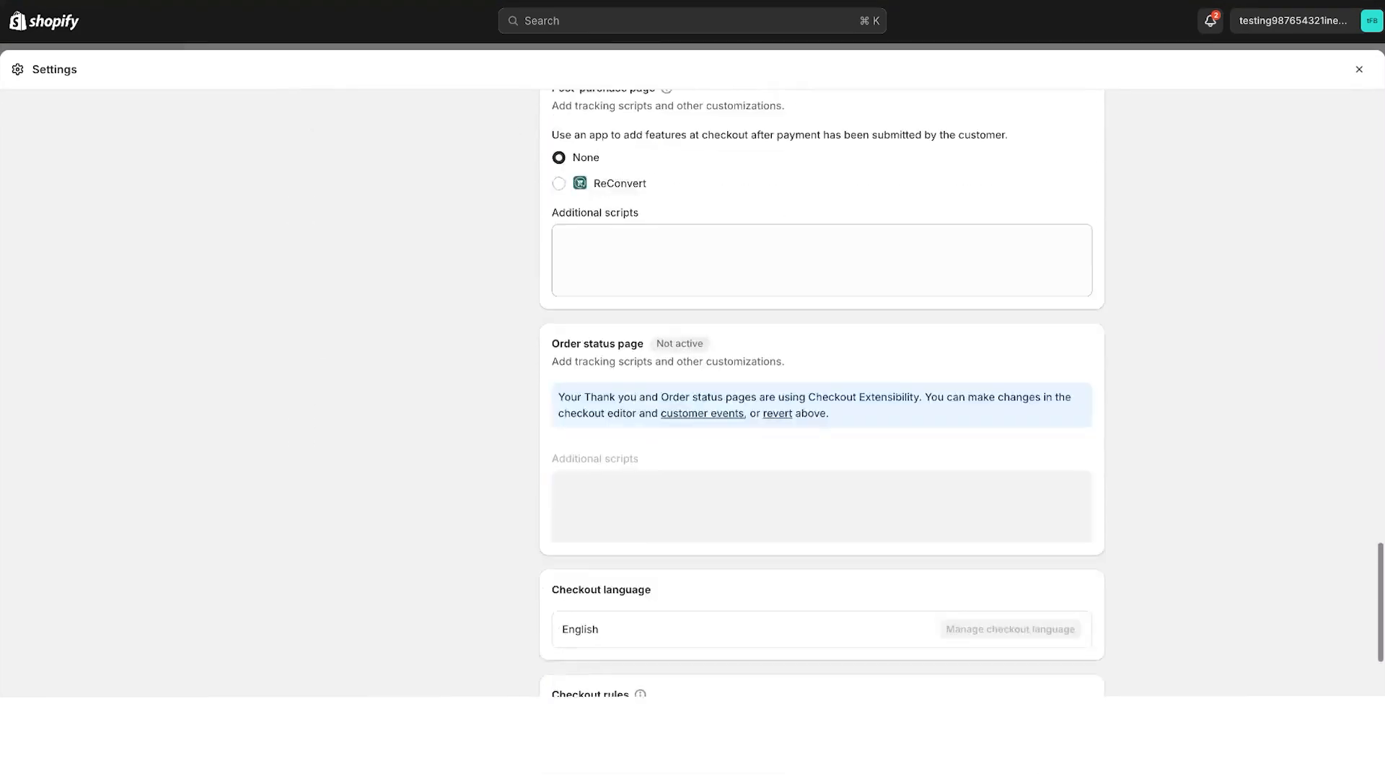
scroll(604, 300, "up", 5)
scroll(603, 299, "down", 2)
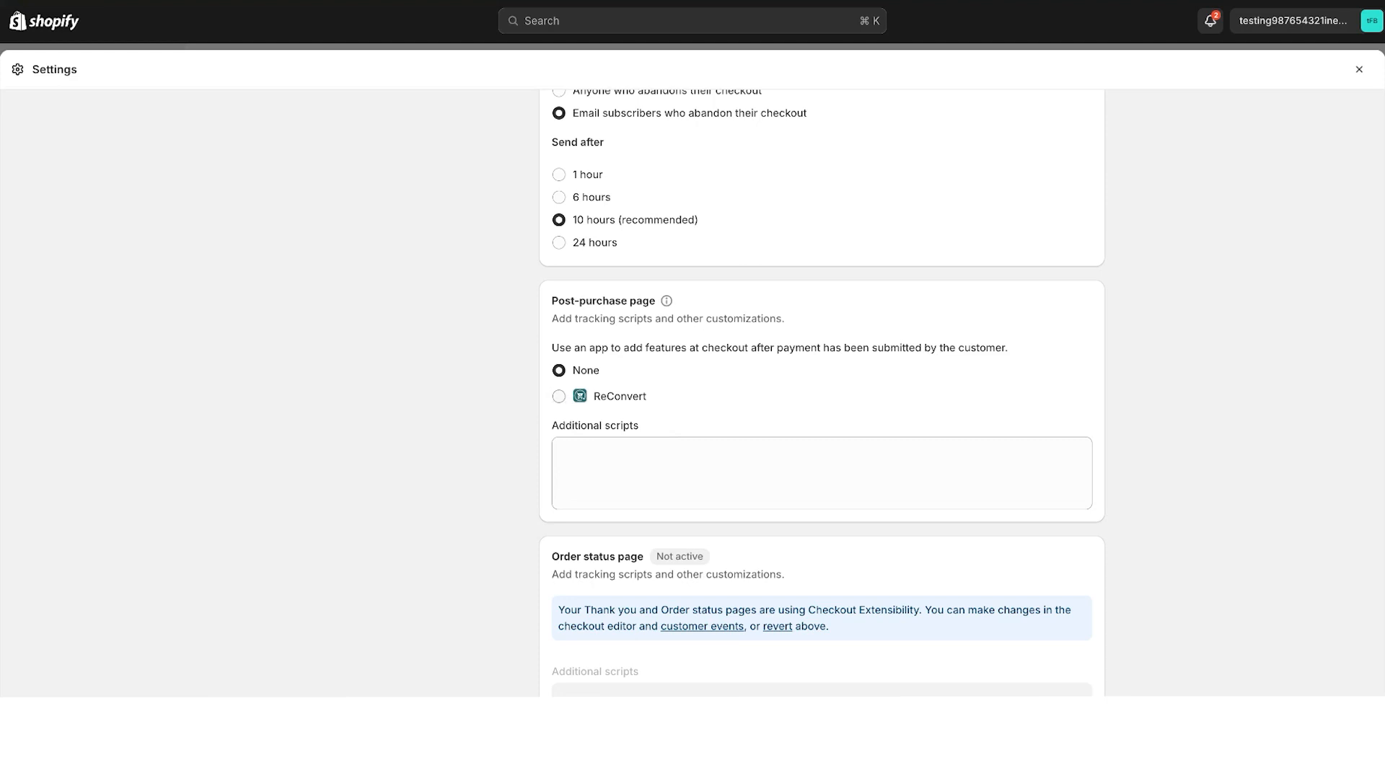
left_click(559, 396)
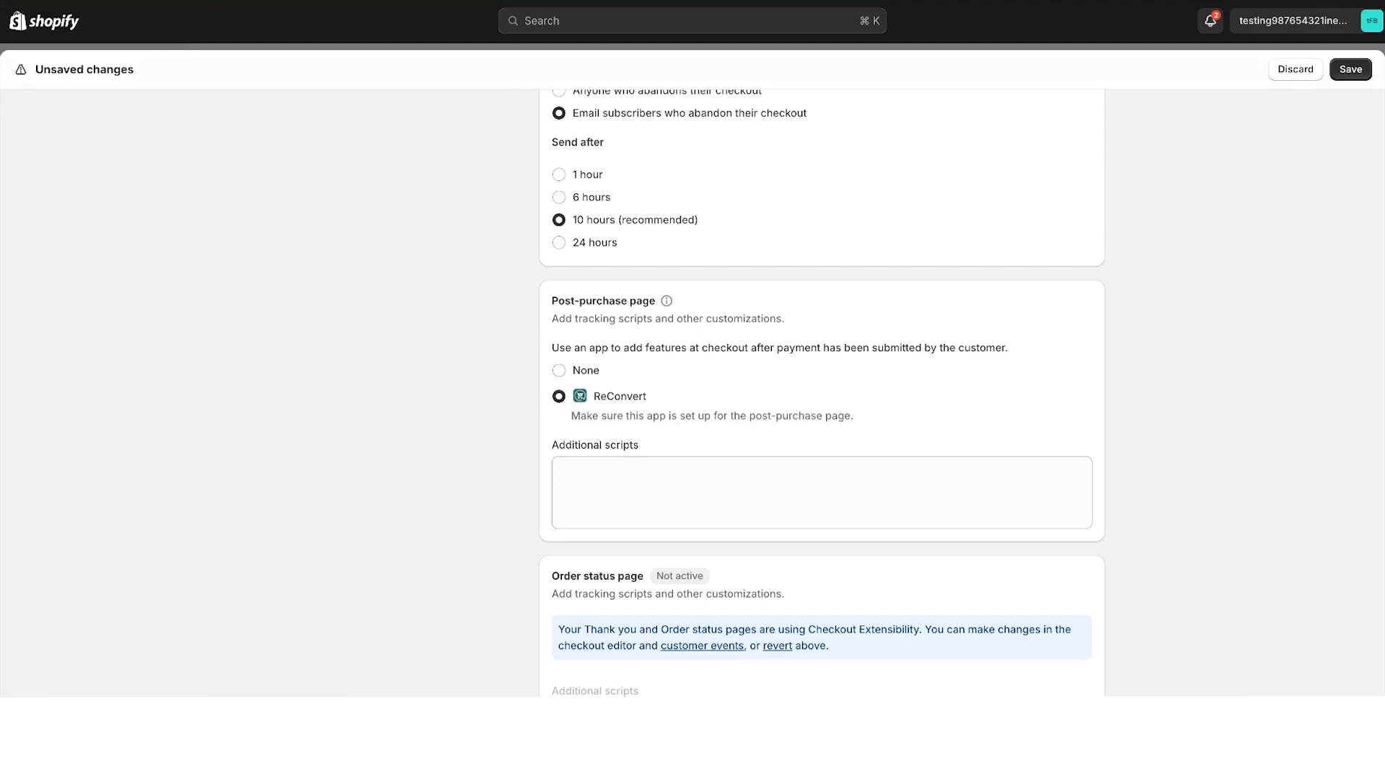
left_click(1353, 70)
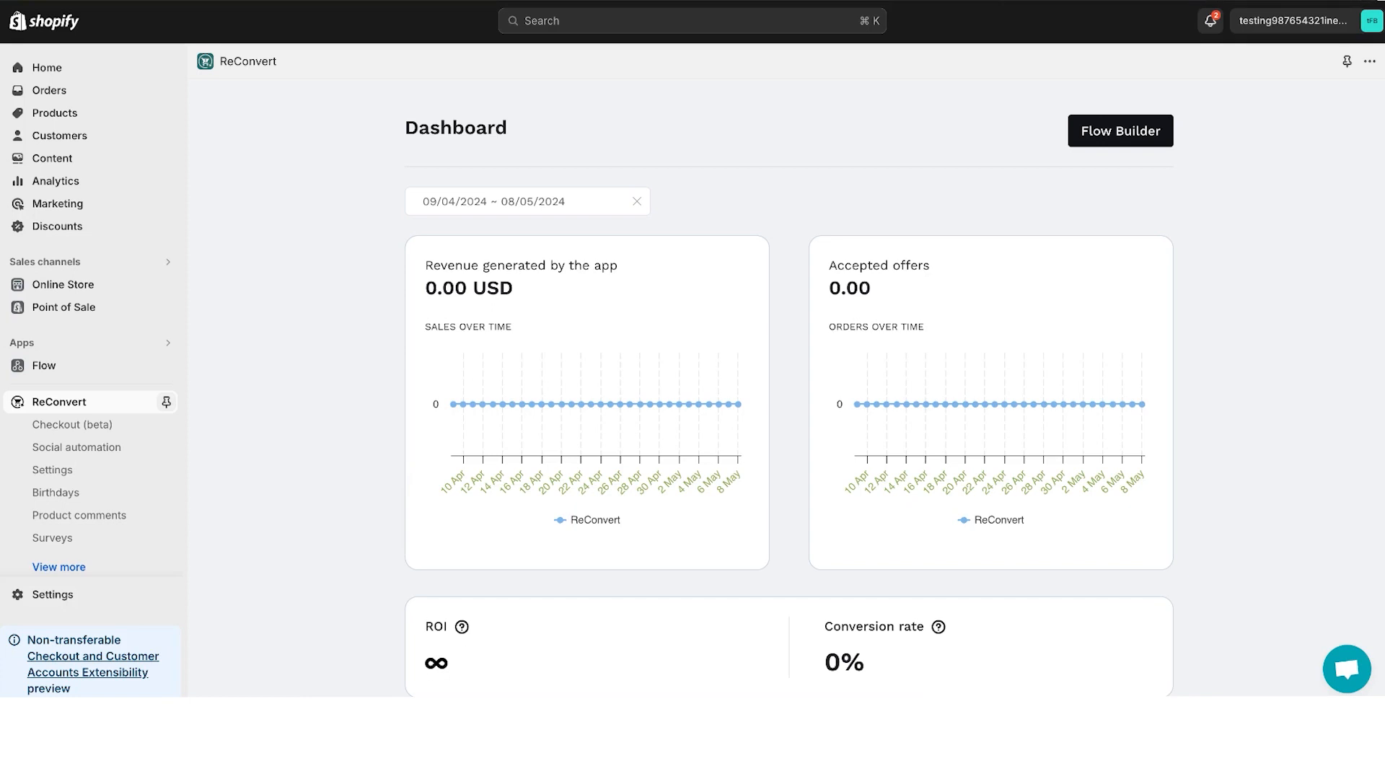
- Reopen the Flow Builder from the ReConvert dashboard and take a brief look at the support chat
left_click(1153, 136)
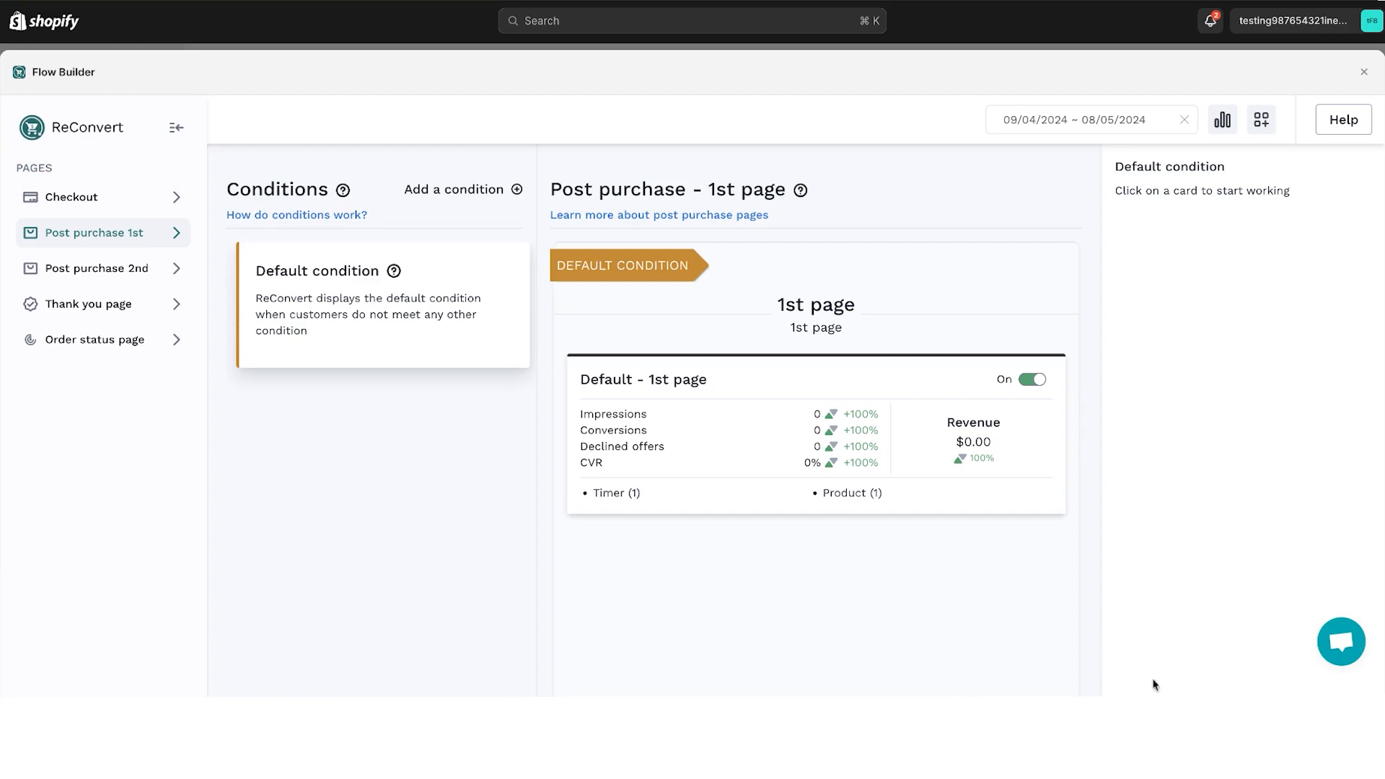
left_click(1341, 641)
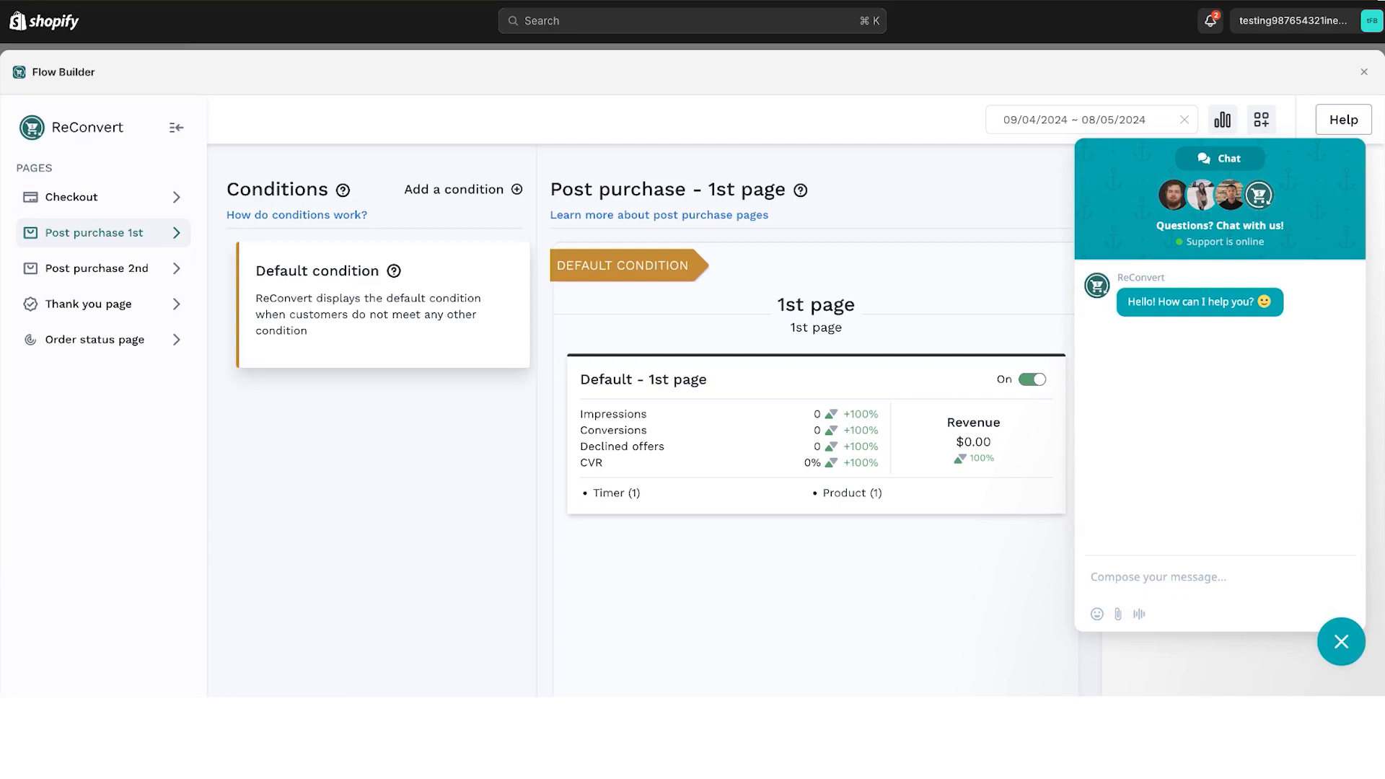
left_click(1342, 642)
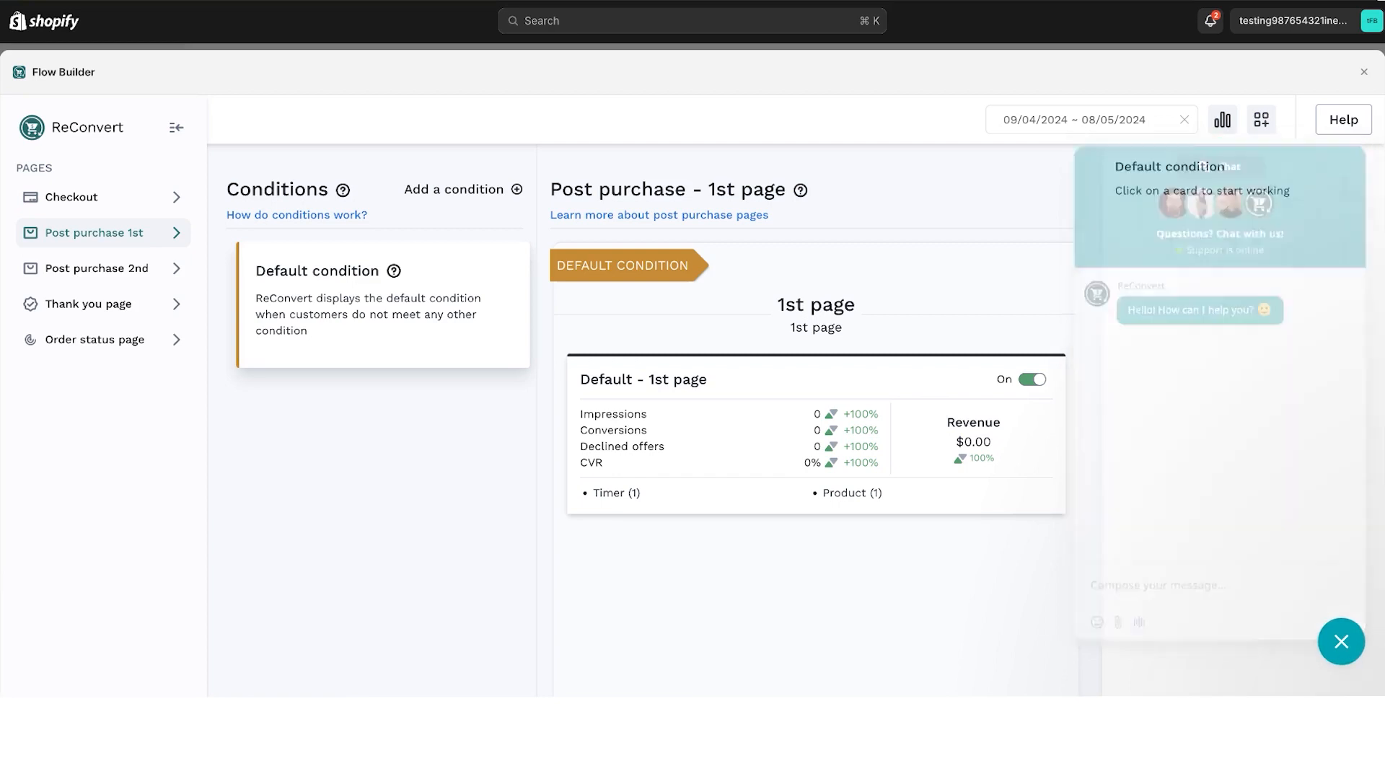